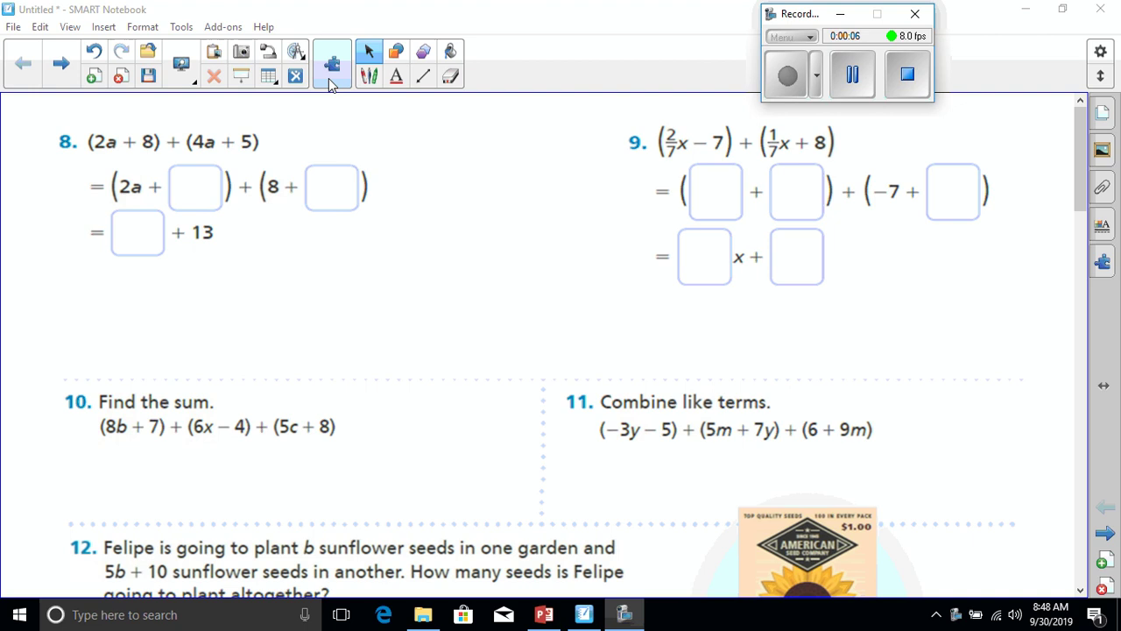
Step: Handwrite 4a, 5 and 6a in problem 8's three empty boxes with the pen
{"action": "left_click", "coordinate": [369, 77]}
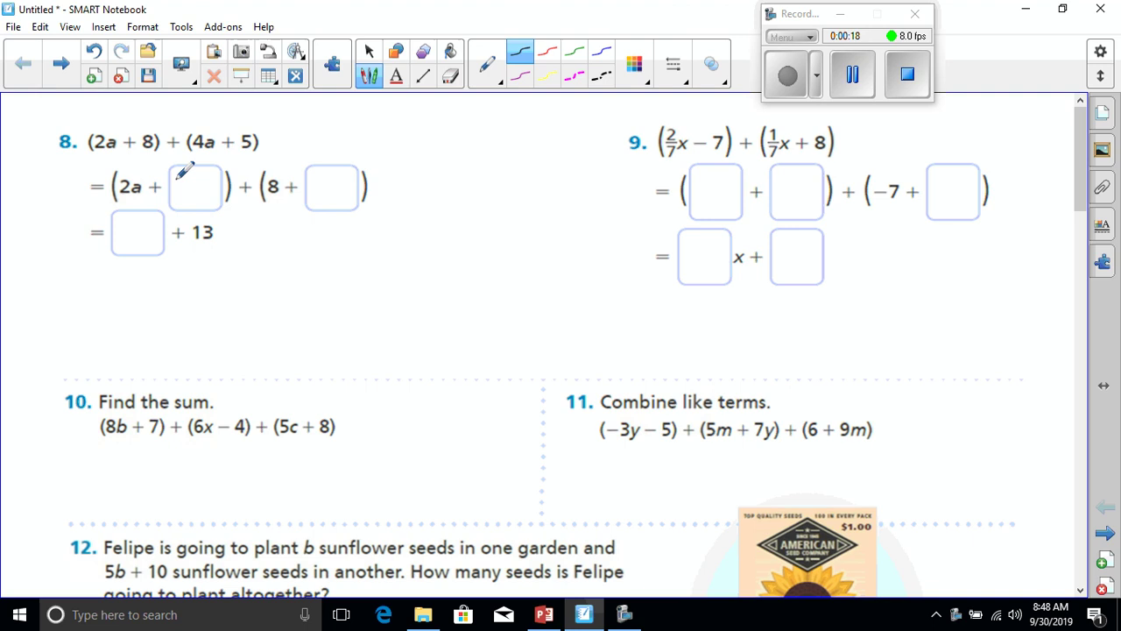
{"action": "mouse_move", "coordinate": [176, 174]}
{"action": "left_mouse_down"}
{"action": "mouse_move", "coordinate": [186, 199]}
{"action": "mouse_move", "coordinate": [214, 200]}
{"action": "left_mouse_up"}
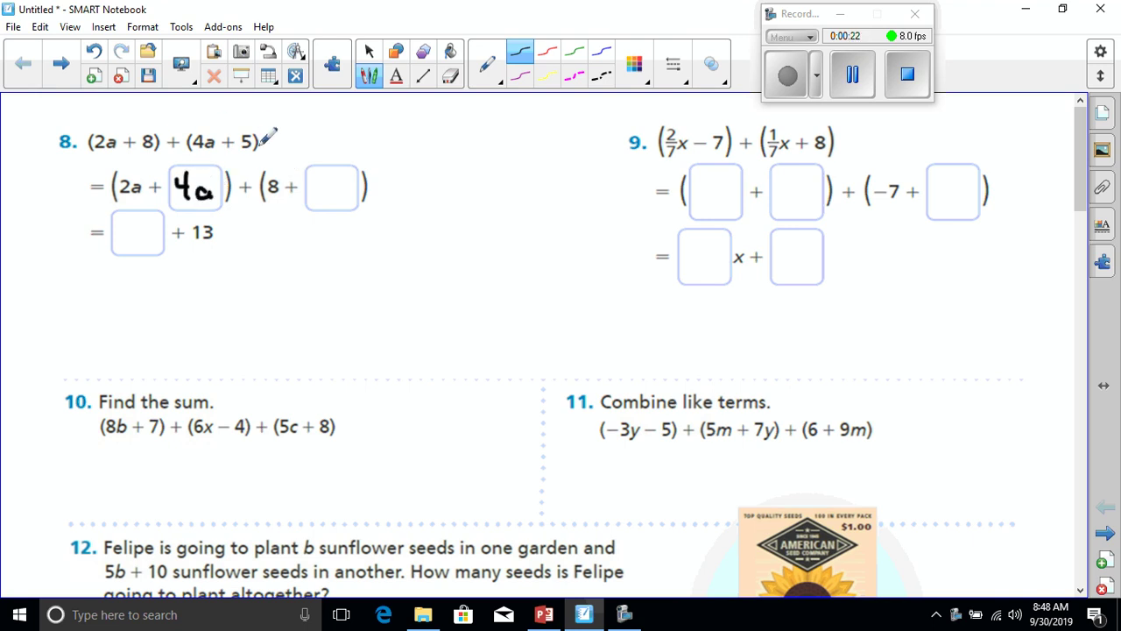
{"action": "mouse_move", "coordinate": [340, 175]}
{"action": "left_mouse_down"}
{"action": "mouse_move", "coordinate": [320, 186]}
{"action": "mouse_move", "coordinate": [336, 191]}
{"action": "mouse_move", "coordinate": [316, 199]}
{"action": "left_mouse_up"}
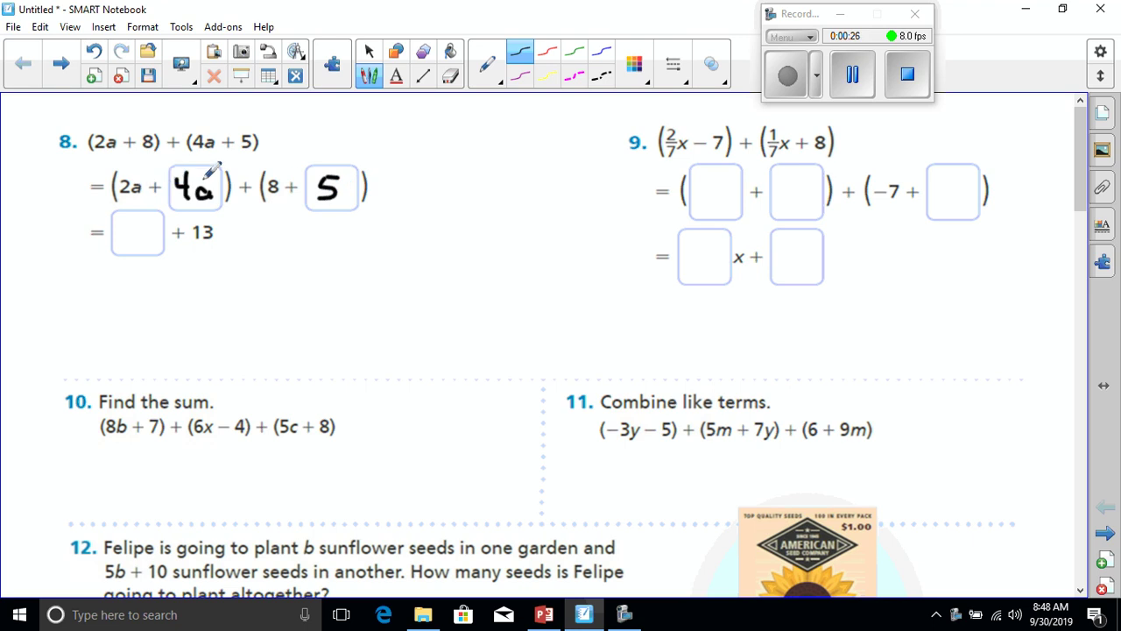
{"action": "mouse_move", "coordinate": [129, 216]}
{"action": "left_mouse_down"}
{"action": "mouse_move", "coordinate": [115, 239]}
{"action": "mouse_move", "coordinate": [156, 237]}
{"action": "left_mouse_up"}
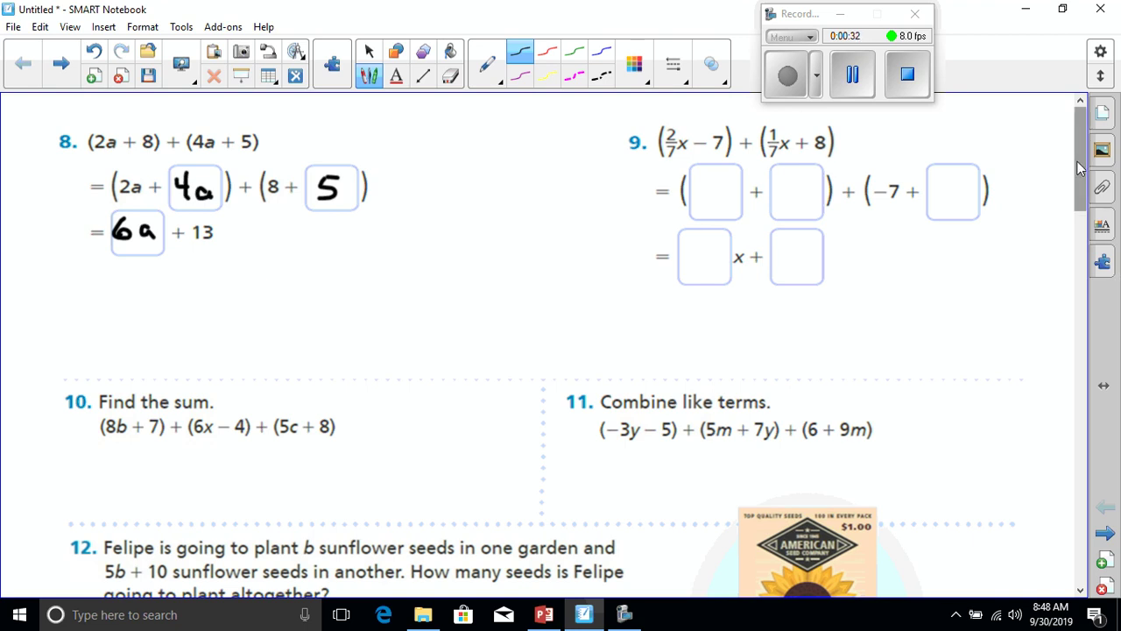
Step: Scroll to problem 10 and pen-write 8b + 6x + 5c + beneath it
{"action": "scroll", "coordinate": [1083, 224], "scroll_direction": "down", "scroll_amount": 3}
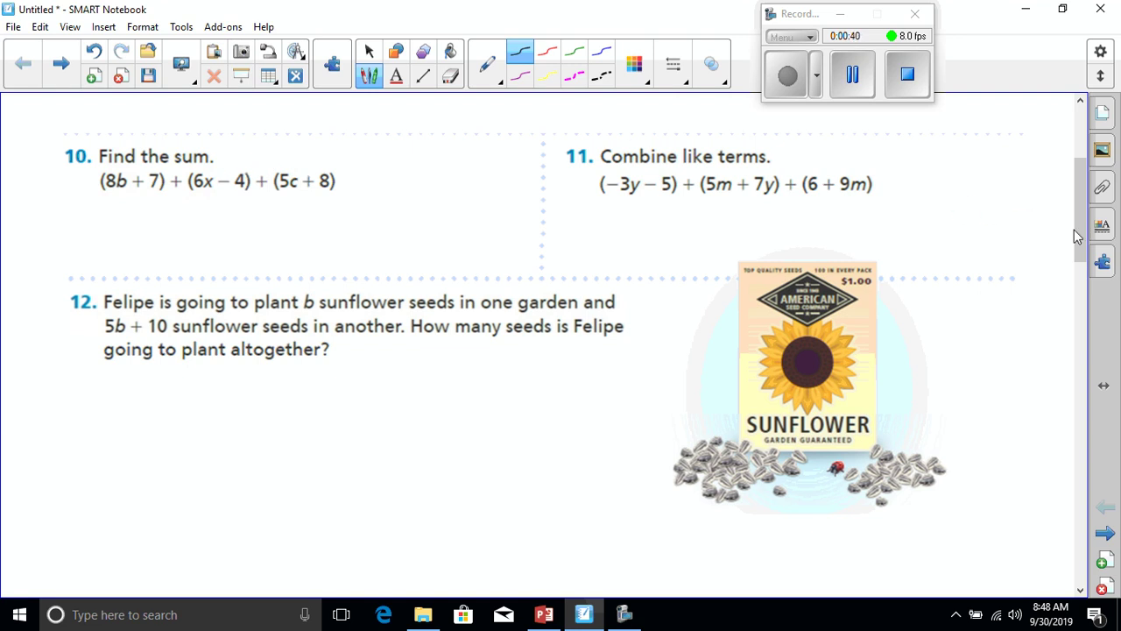
{"action": "mouse_move", "coordinate": [1079, 234]}
{"action": "left_mouse_down"}
{"action": "mouse_move", "coordinate": [1086, 185]}
{"action": "mouse_move", "coordinate": [1086, 237]}
{"action": "left_mouse_up"}
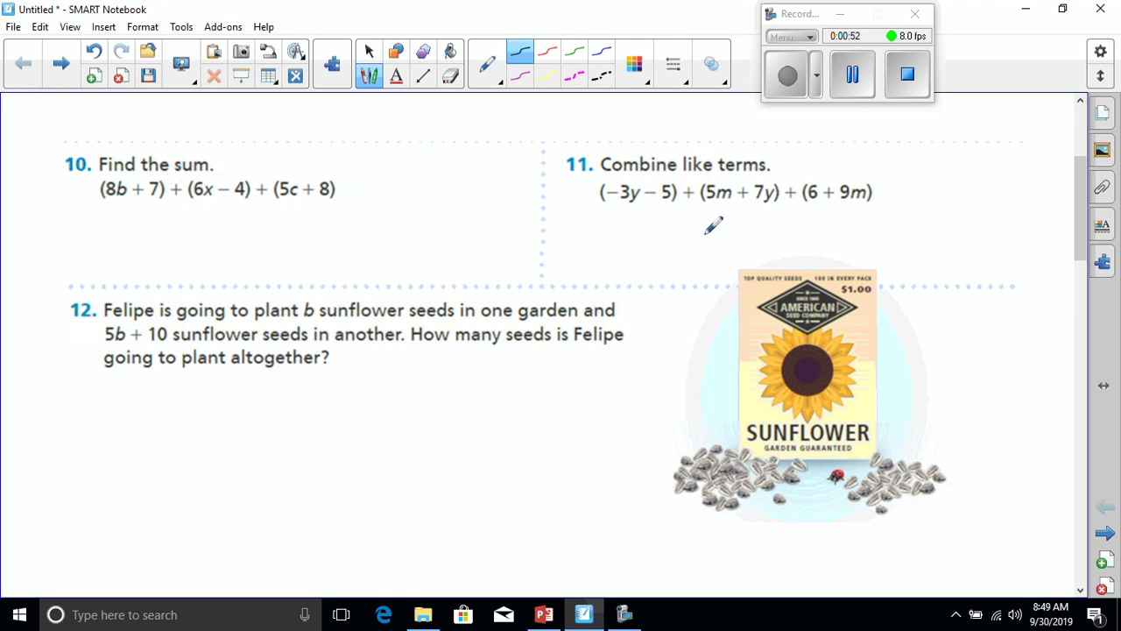
{"action": "left_click", "coordinate": [856, 88]}
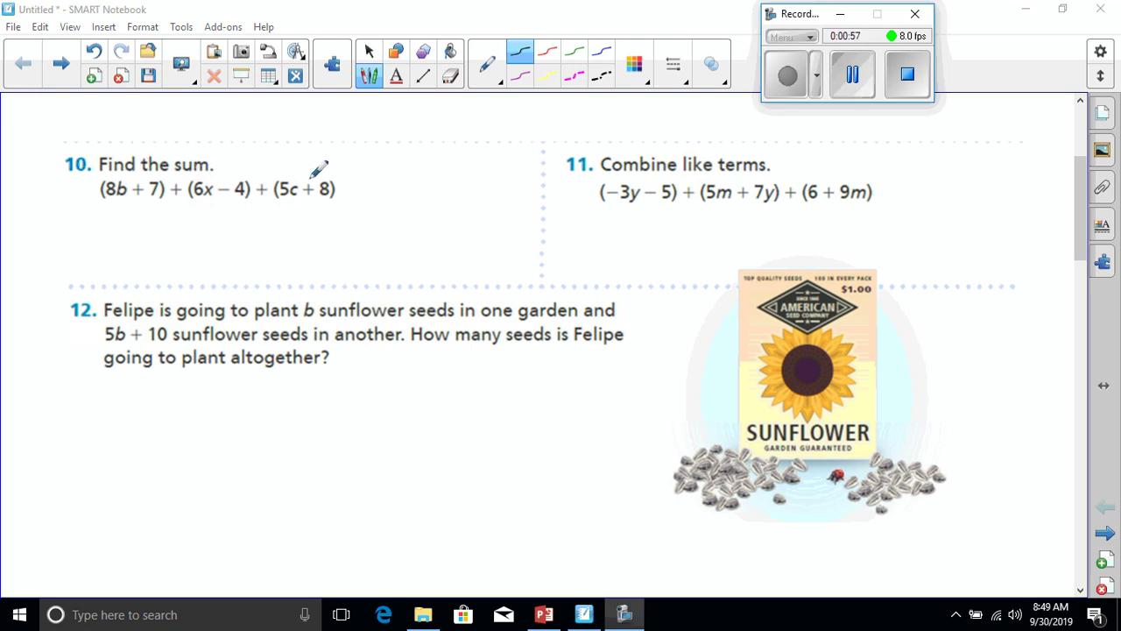
{"action": "mouse_move", "coordinate": [110, 212]}
{"action": "left_mouse_down"}
{"action": "mouse_move", "coordinate": [100, 233]}
{"action": "mouse_move", "coordinate": [106, 210]}
{"action": "mouse_move", "coordinate": [133, 227]}
{"action": "left_mouse_up"}
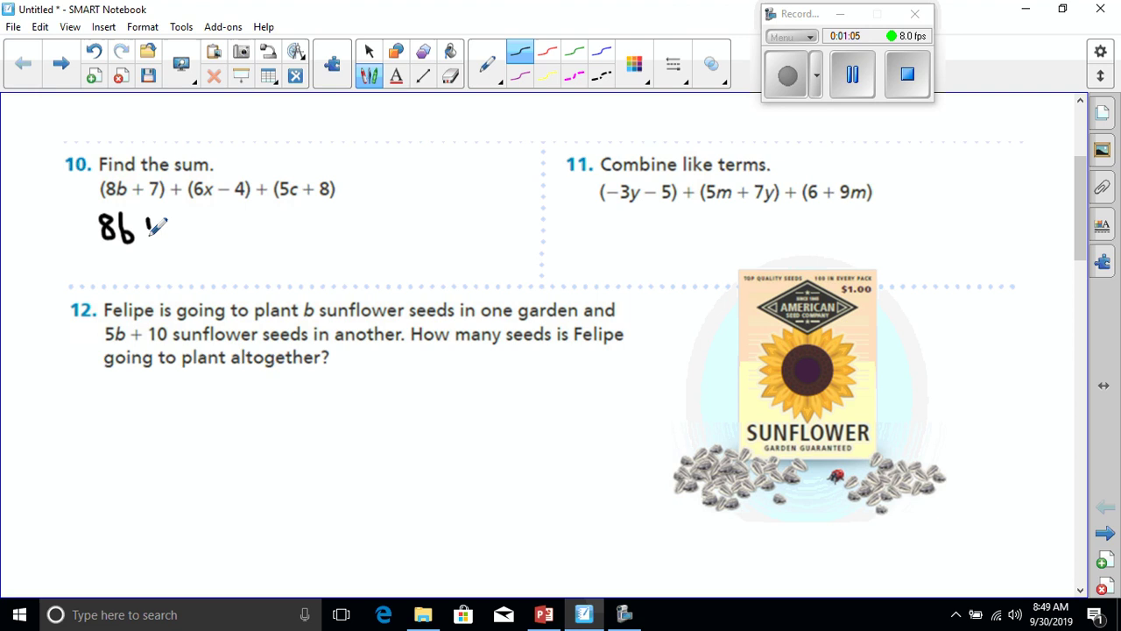
{"action": "mouse_move", "coordinate": [150, 239]}
{"action": "left_mouse_down"}
{"action": "mouse_move", "coordinate": [176, 213]}
{"action": "mouse_move", "coordinate": [174, 235]}
{"action": "mouse_move", "coordinate": [189, 219]}
{"action": "mouse_move", "coordinate": [201, 236]}
{"action": "mouse_move", "coordinate": [189, 237]}
{"action": "mouse_move", "coordinate": [220, 237]}
{"action": "mouse_move", "coordinate": [248, 213]}
{"action": "mouse_move", "coordinate": [231, 234]}
{"action": "mouse_move", "coordinate": [272, 239]}
{"action": "left_mouse_up"}
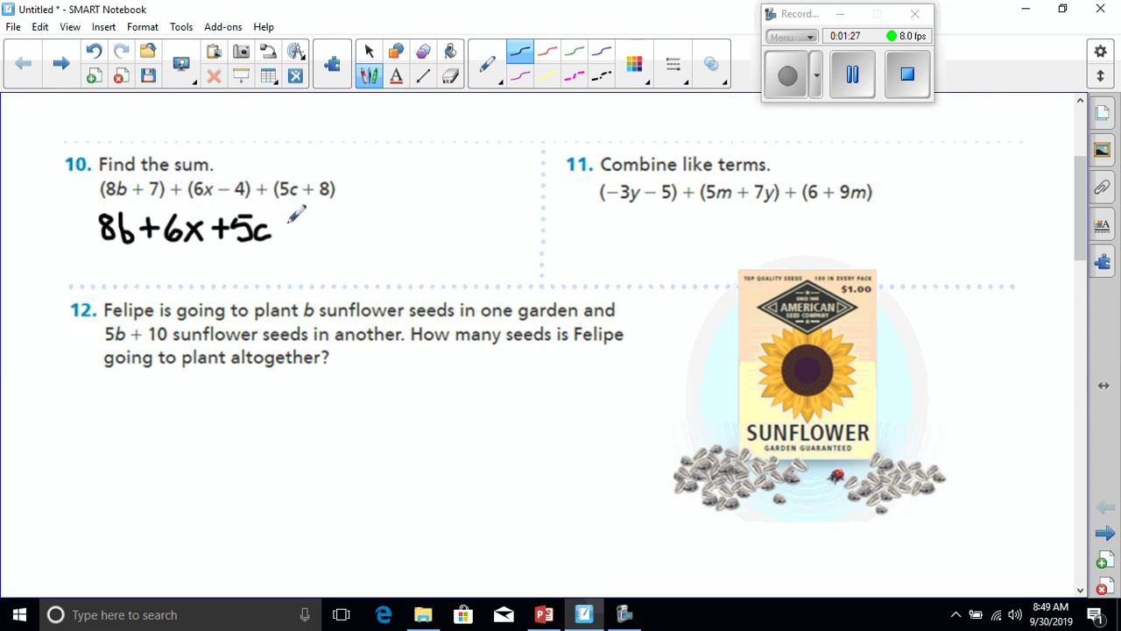
{"action": "mouse_move", "coordinate": [285, 212]}
{"action": "left_mouse_down"}
{"action": "mouse_move", "coordinate": [314, 228]}
{"action": "mouse_move", "coordinate": [354, 230]}
{"action": "left_mouse_up"}
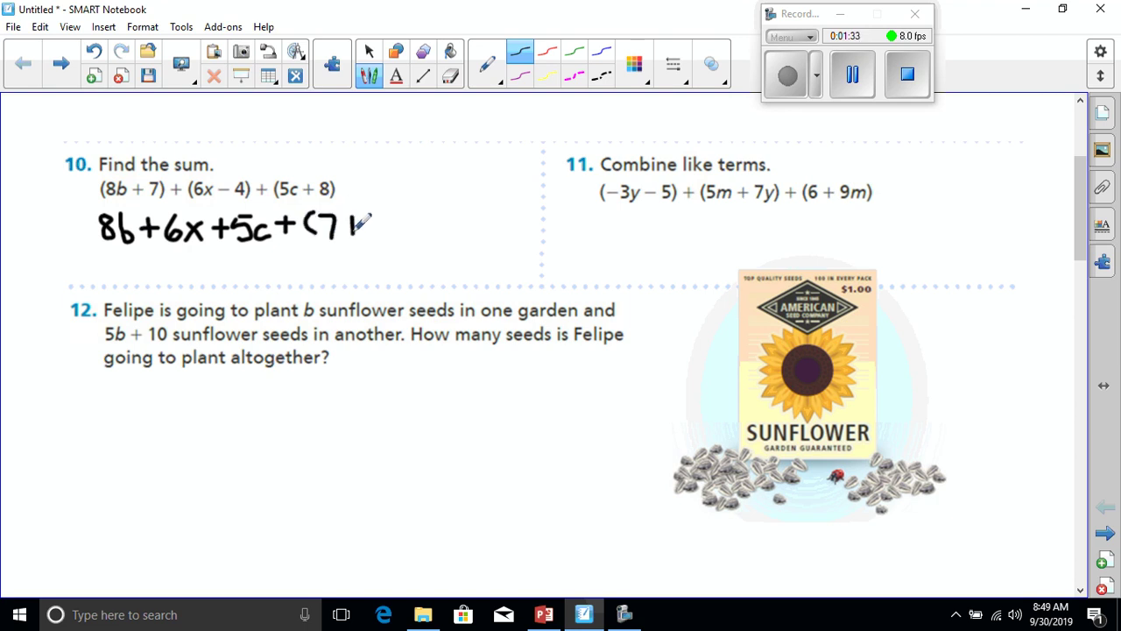
Step: Undo stray strokes, then write +(7−4+8) and the simplified line 8b+6x+5c+11
{"action": "left_click", "coordinate": [97, 52]}
{"action": "left_click", "coordinate": [96, 52]}
{"action": "left_click", "coordinate": [96, 52]}
{"action": "left_click", "coordinate": [97, 53]}
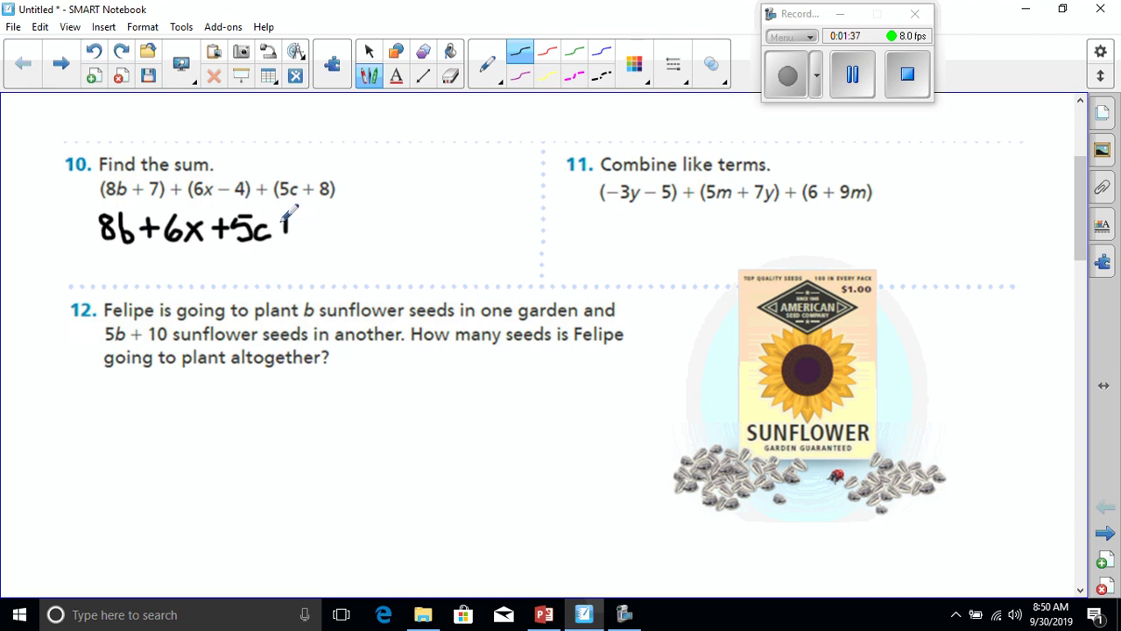
{"action": "mouse_move", "coordinate": [278, 226]}
{"action": "left_mouse_down"}
{"action": "mouse_move", "coordinate": [308, 237]}
{"action": "mouse_move", "coordinate": [341, 214]}
{"action": "mouse_move", "coordinate": [333, 232]}
{"action": "mouse_move", "coordinate": [355, 222]}
{"action": "mouse_move", "coordinate": [375, 226]}
{"action": "mouse_move", "coordinate": [372, 237]}
{"action": "mouse_move", "coordinate": [410, 211]}
{"action": "mouse_move", "coordinate": [428, 231]}
{"action": "left_mouse_up"}
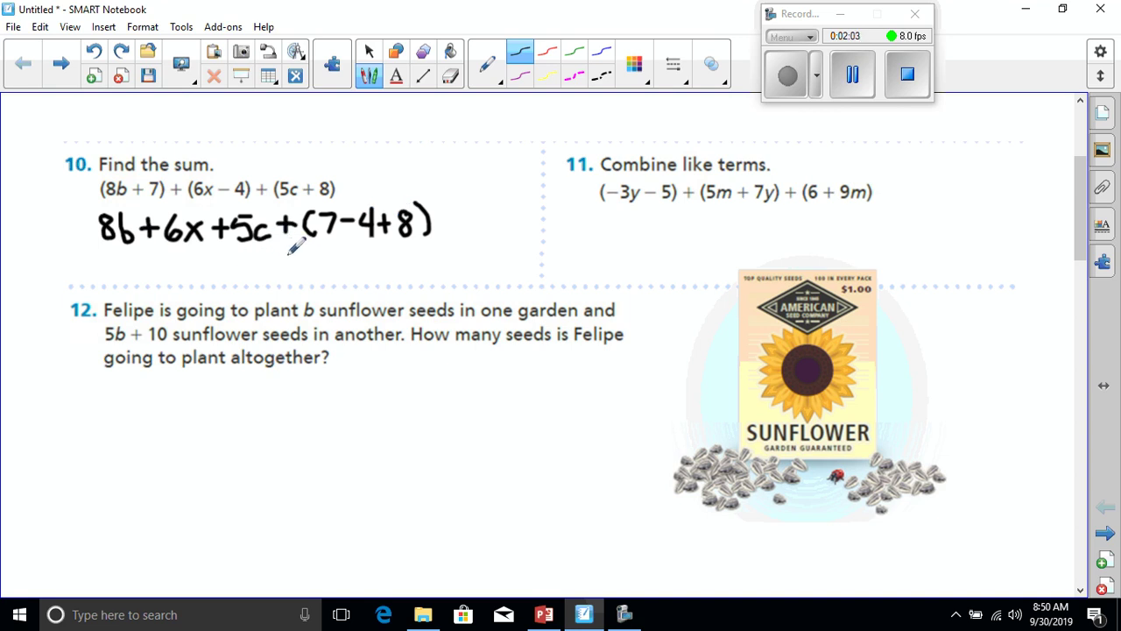
{"action": "mouse_move", "coordinate": [287, 254]}
{"action": "left_mouse_down"}
{"action": "mouse_move", "coordinate": [287, 269]}
{"action": "mouse_move", "coordinate": [295, 261]}
{"action": "mouse_move", "coordinate": [322, 275]}
{"action": "left_mouse_up"}
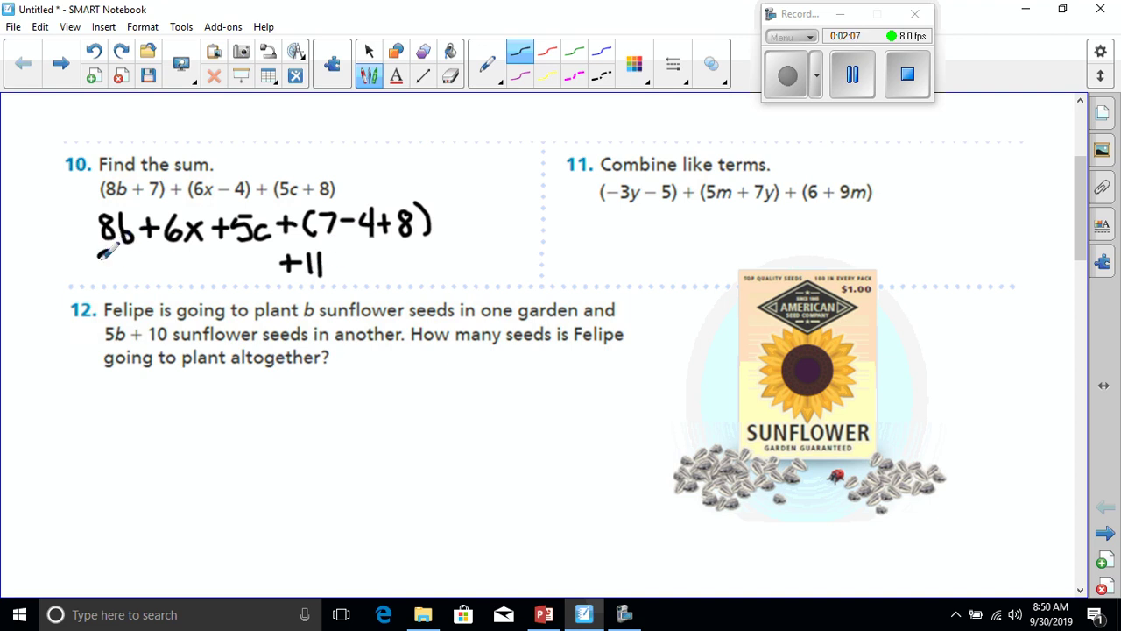
{"action": "mouse_move", "coordinate": [113, 252]}
{"action": "left_mouse_down"}
{"action": "mouse_move", "coordinate": [124, 273]}
{"action": "mouse_move", "coordinate": [151, 259]}
{"action": "mouse_move", "coordinate": [155, 270]}
{"action": "mouse_move", "coordinate": [167, 259]}
{"action": "mouse_move", "coordinate": [179, 273]}
{"action": "mouse_move", "coordinate": [181, 263]}
{"action": "mouse_move", "coordinate": [203, 274]}
{"action": "mouse_move", "coordinate": [186, 274]}
{"action": "mouse_move", "coordinate": [212, 274]}
{"action": "left_mouse_up"}
{"action": "left_click_drag", "start_coordinate": [202, 263], "coordinate": [270, 274]}
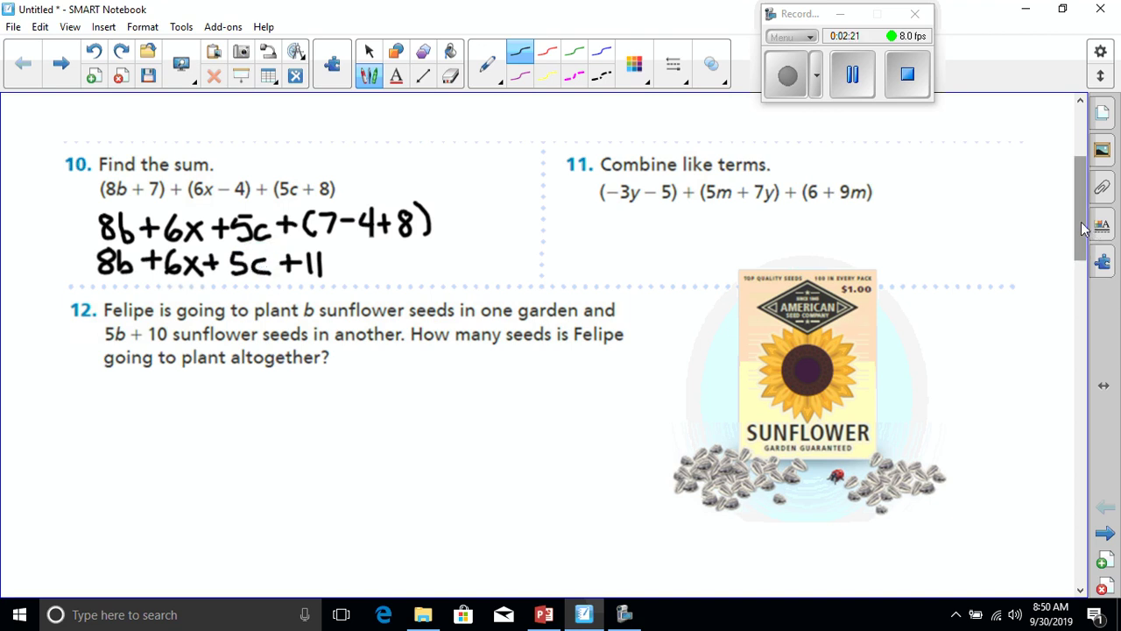
Step: Write b + 5b + 10 under problem 12 and simplify it to 6b + 10 below
{"action": "scroll", "coordinate": [1082, 243], "scroll_direction": "down", "scroll_amount": 3}
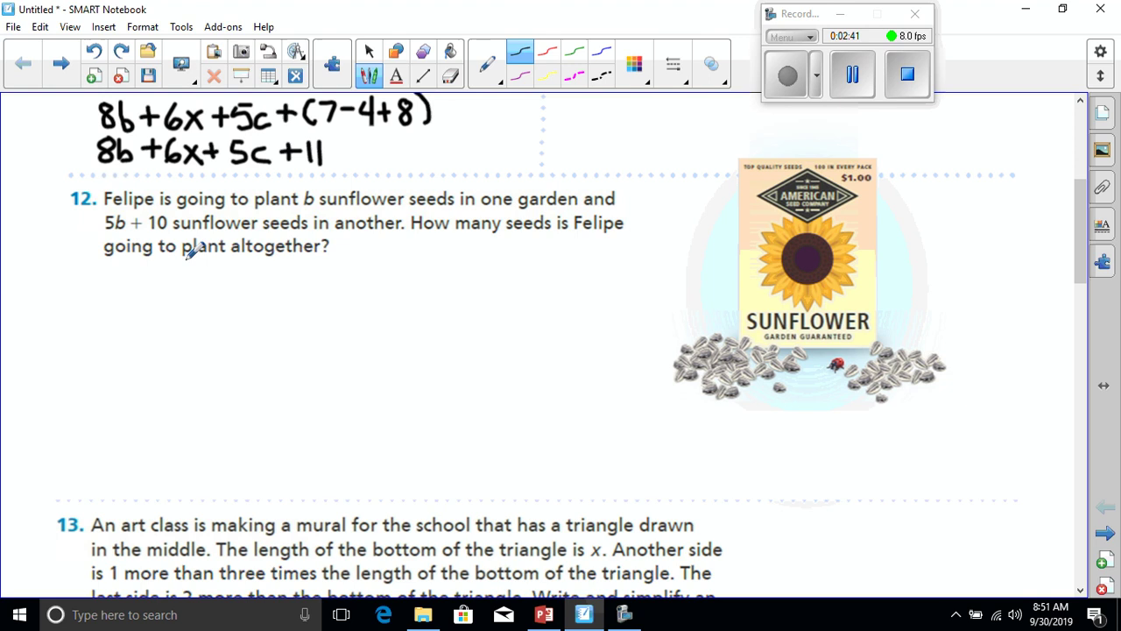
{"action": "left_click", "coordinate": [848, 85]}
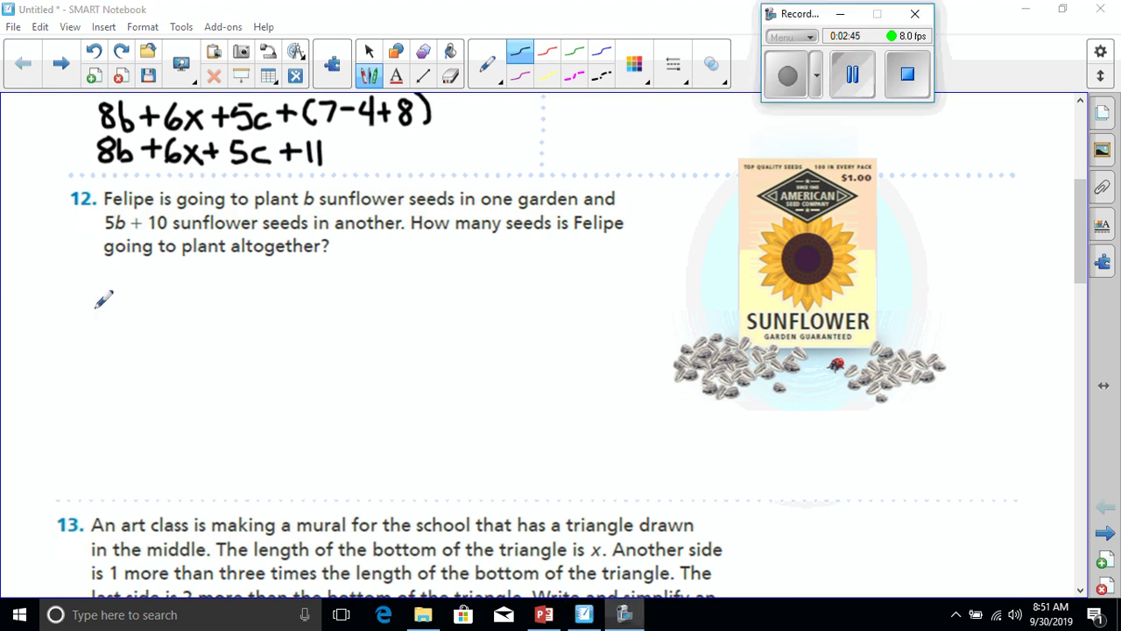
{"action": "mouse_move", "coordinate": [114, 287]}
{"action": "left_mouse_down"}
{"action": "mouse_move", "coordinate": [118, 318]}
{"action": "mouse_move", "coordinate": [122, 308]}
{"action": "mouse_move", "coordinate": [130, 322]}
{"action": "mouse_move", "coordinate": [120, 321]}
{"action": "mouse_move", "coordinate": [165, 308]}
{"action": "left_mouse_up"}
{"action": "left_click_drag", "start_coordinate": [152, 297], "coordinate": [151, 323]}
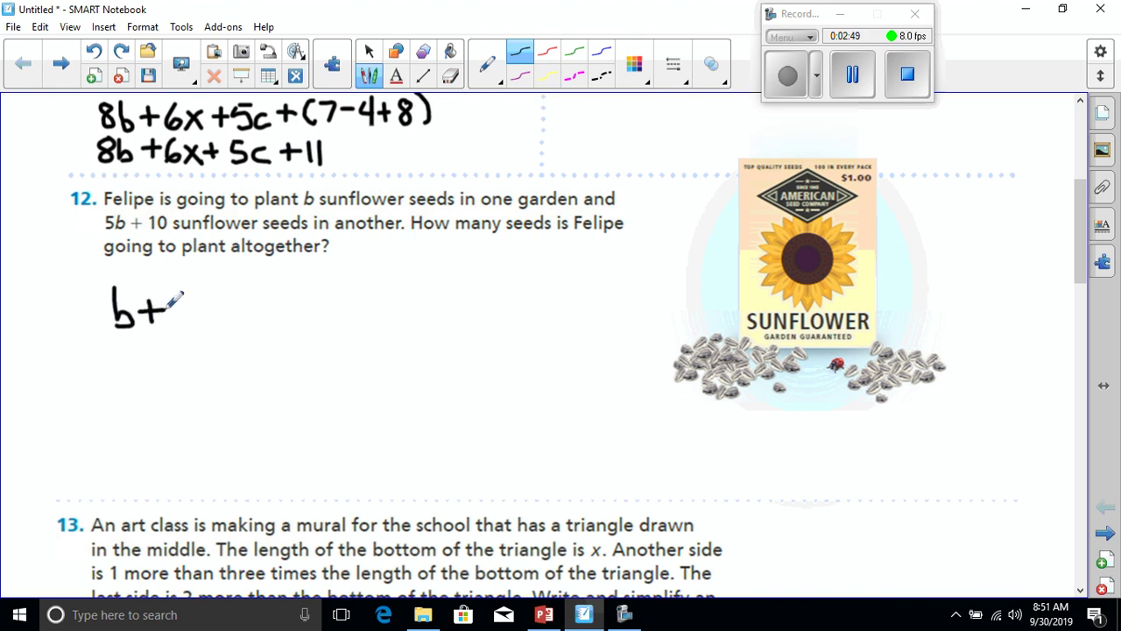
{"action": "left_click_drag", "start_coordinate": [186, 289], "coordinate": [179, 322]}
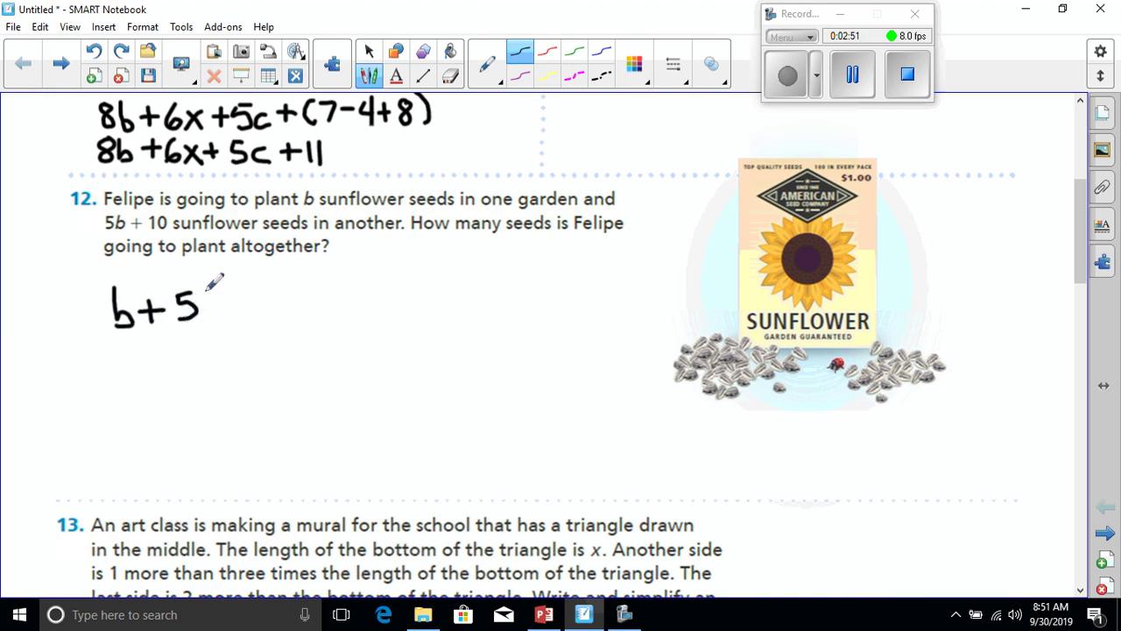
{"action": "mouse_move", "coordinate": [210, 282]}
{"action": "left_mouse_down"}
{"action": "mouse_move", "coordinate": [230, 305]}
{"action": "mouse_move", "coordinate": [210, 321]}
{"action": "mouse_move", "coordinate": [256, 304]}
{"action": "left_mouse_up"}
{"action": "mouse_move", "coordinate": [246, 292]}
{"action": "left_mouse_down"}
{"action": "mouse_move", "coordinate": [246, 318]}
{"action": "mouse_move", "coordinate": [267, 317]}
{"action": "mouse_move", "coordinate": [293, 289]}
{"action": "left_mouse_up"}
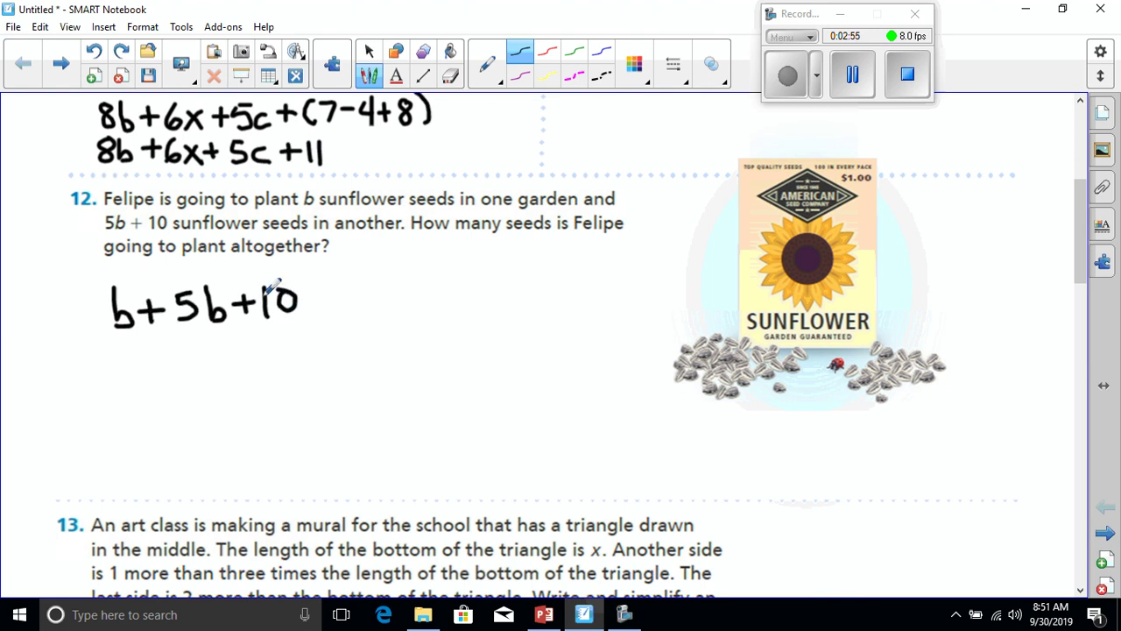
{"action": "mouse_move", "coordinate": [142, 340]}
{"action": "left_mouse_down"}
{"action": "mouse_move", "coordinate": [133, 361]}
{"action": "mouse_move", "coordinate": [187, 363]}
{"action": "mouse_move", "coordinate": [196, 353]}
{"action": "mouse_move", "coordinate": [229, 360]}
{"action": "mouse_move", "coordinate": [233, 335]}
{"action": "left_mouse_up"}
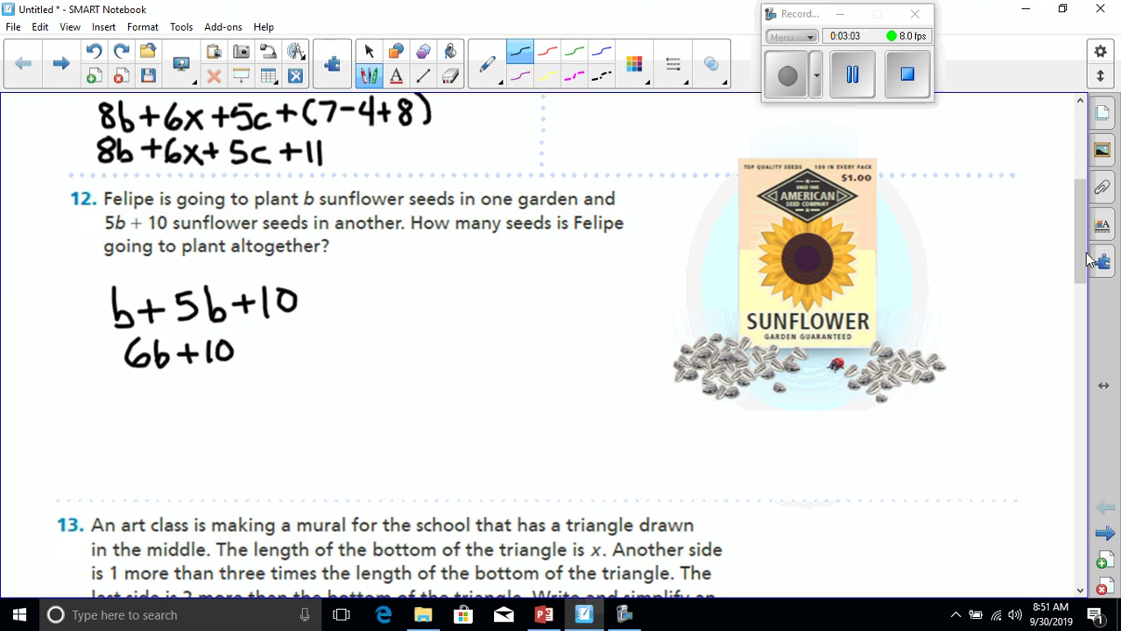
Step: Handwrite coefficients 7, 1 under part a and constant 4 under part b of problem 14
{"action": "left_click_drag", "start_coordinate": [1086, 254], "coordinate": [1082, 376]}
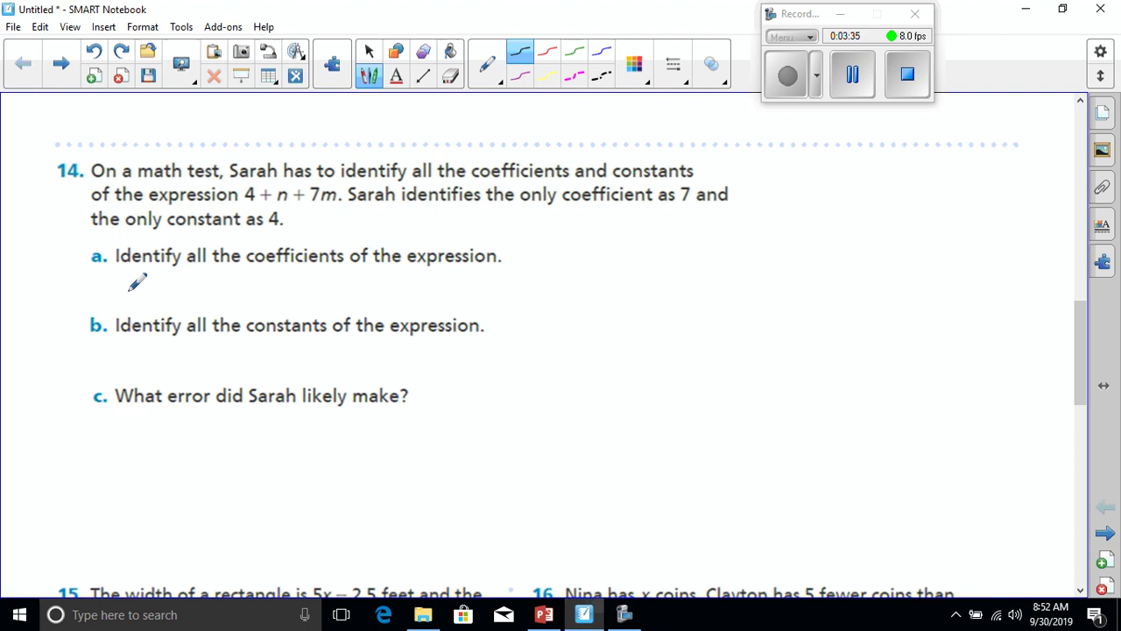
{"action": "left_click_drag", "start_coordinate": [135, 274], "coordinate": [149, 301]}
{"action": "left_click", "coordinate": [850, 95]}
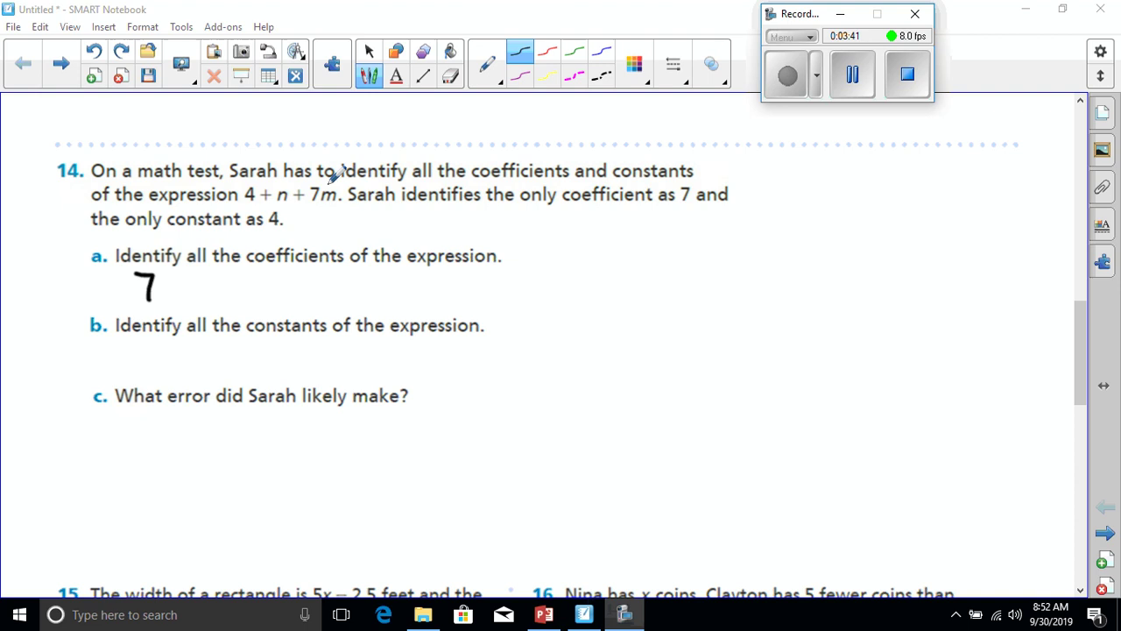
{"action": "left_click", "coordinate": [176, 289]}
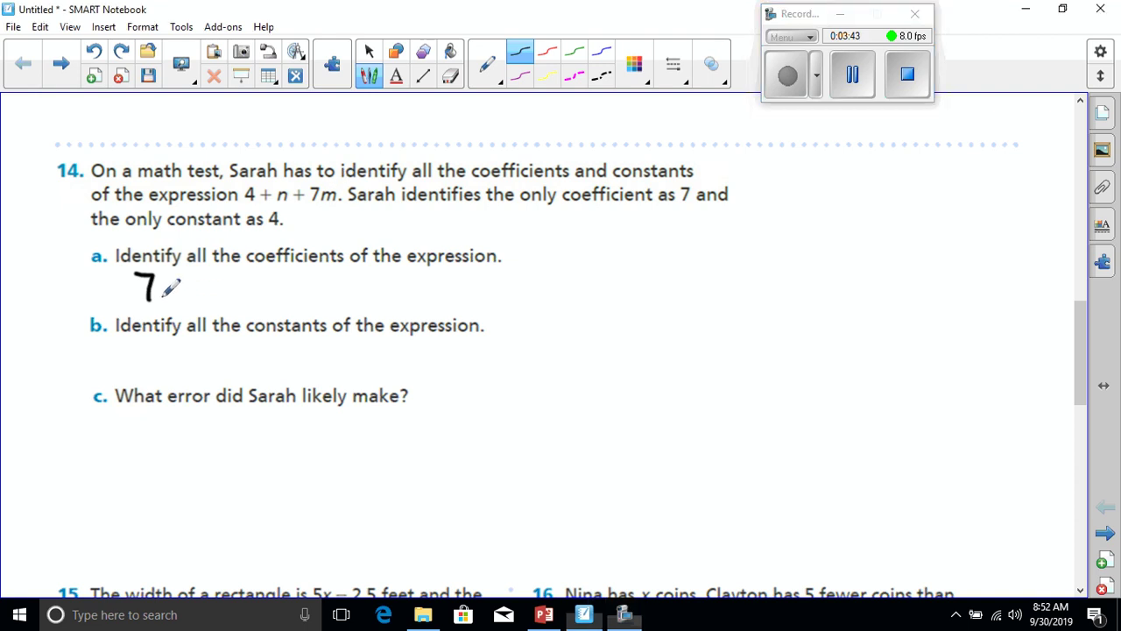
{"action": "left_click_drag", "start_coordinate": [163, 286], "coordinate": [156, 306]}
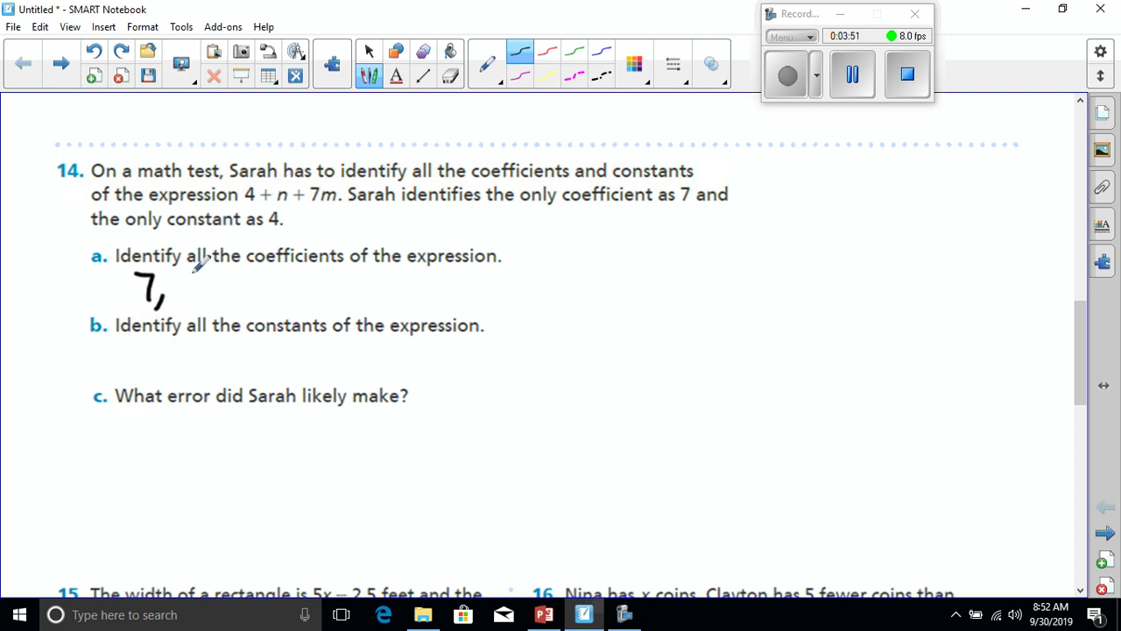
{"action": "left_click_drag", "start_coordinate": [195, 273], "coordinate": [196, 300]}
{"action": "left_click_drag", "start_coordinate": [178, 341], "coordinate": [188, 375]}
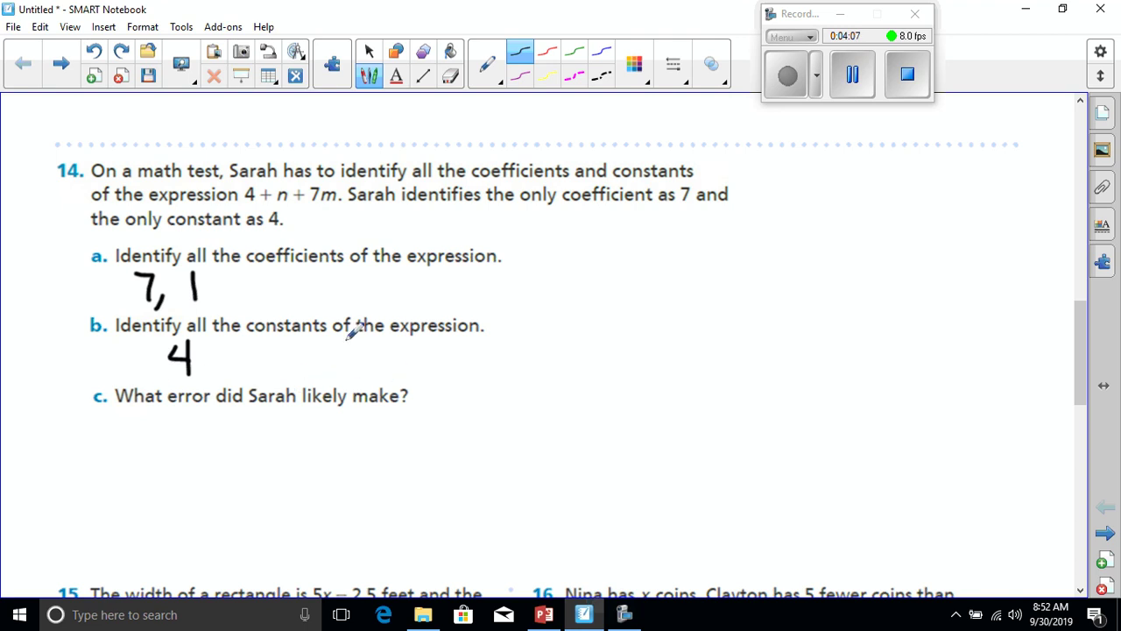
Step: Type 'she forgot that every variable has at least 1 for a coefficient.' at size 18 under part c
{"action": "left_click", "coordinate": [396, 78]}
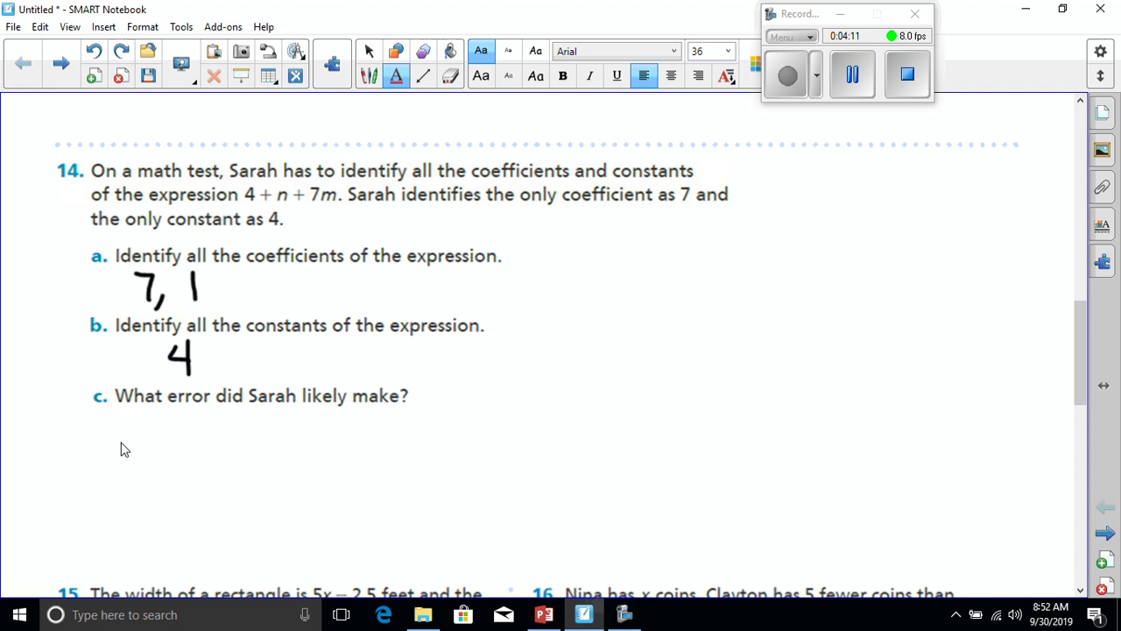
{"action": "left_click", "coordinate": [508, 51]}
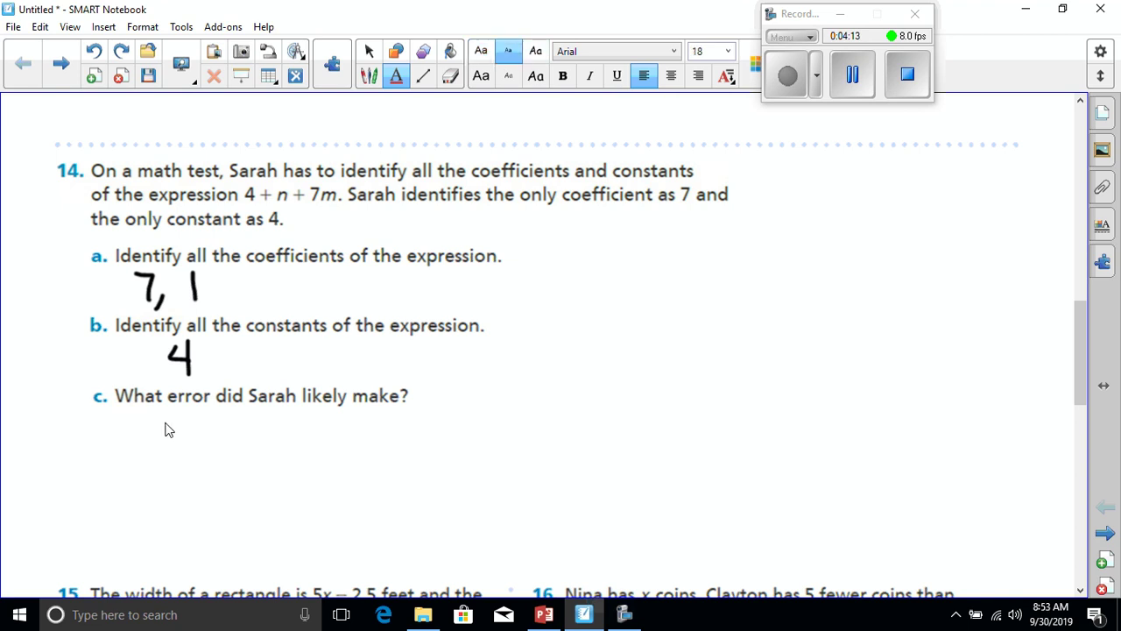
{"action": "left_click", "coordinate": [124, 449]}
{"action": "type", "text": "she"}
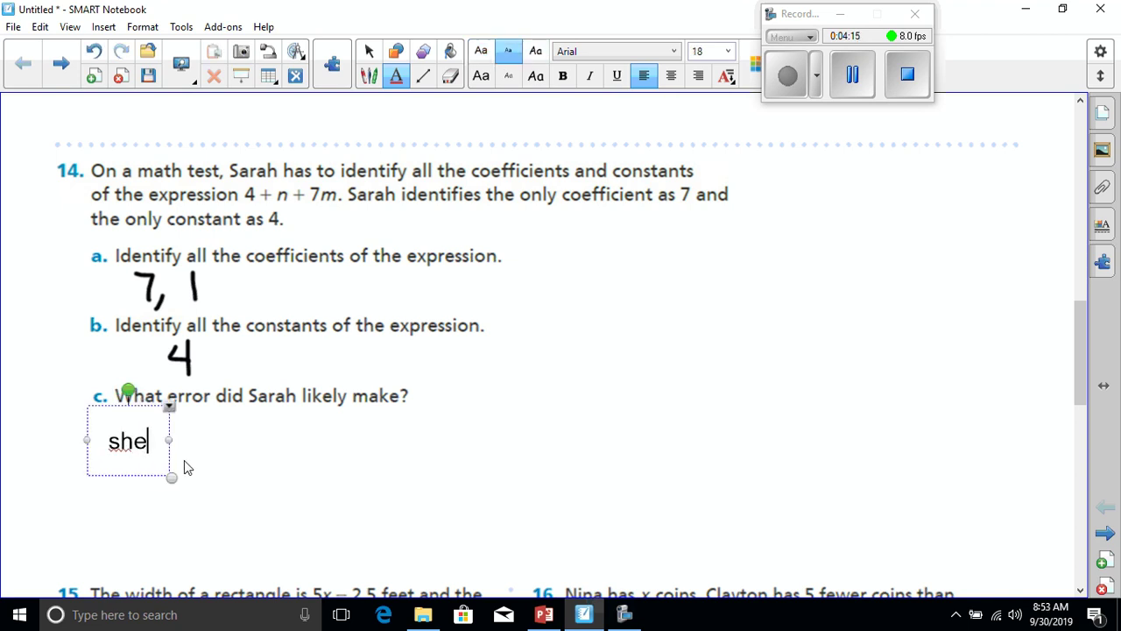
{"action": "type", "text": " forg"}
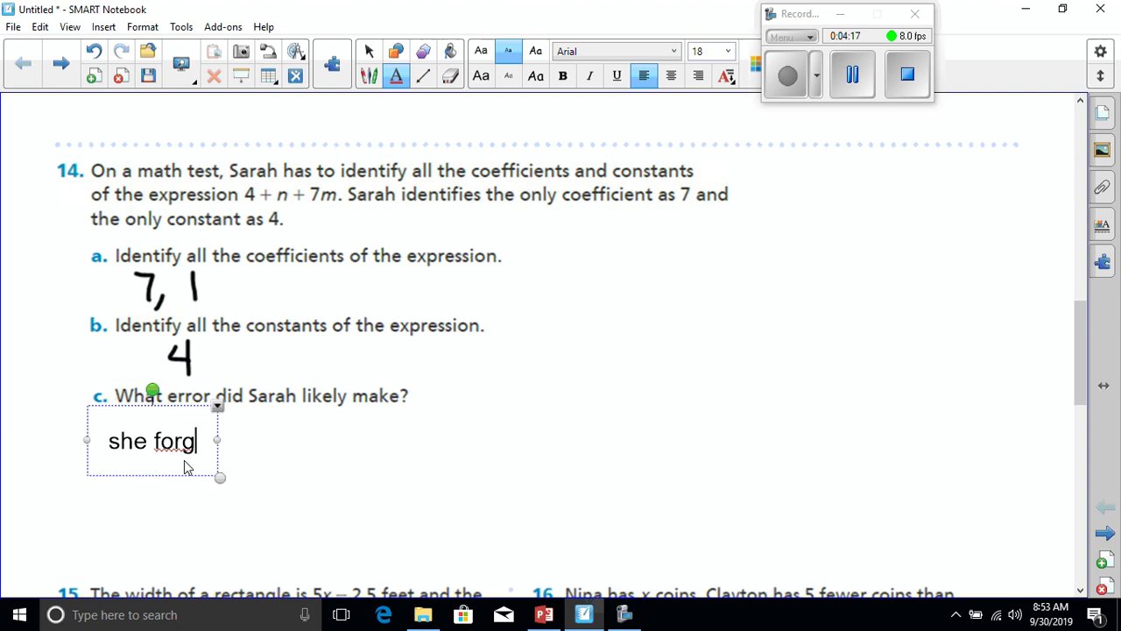
{"action": "type", "text": "ot tha"}
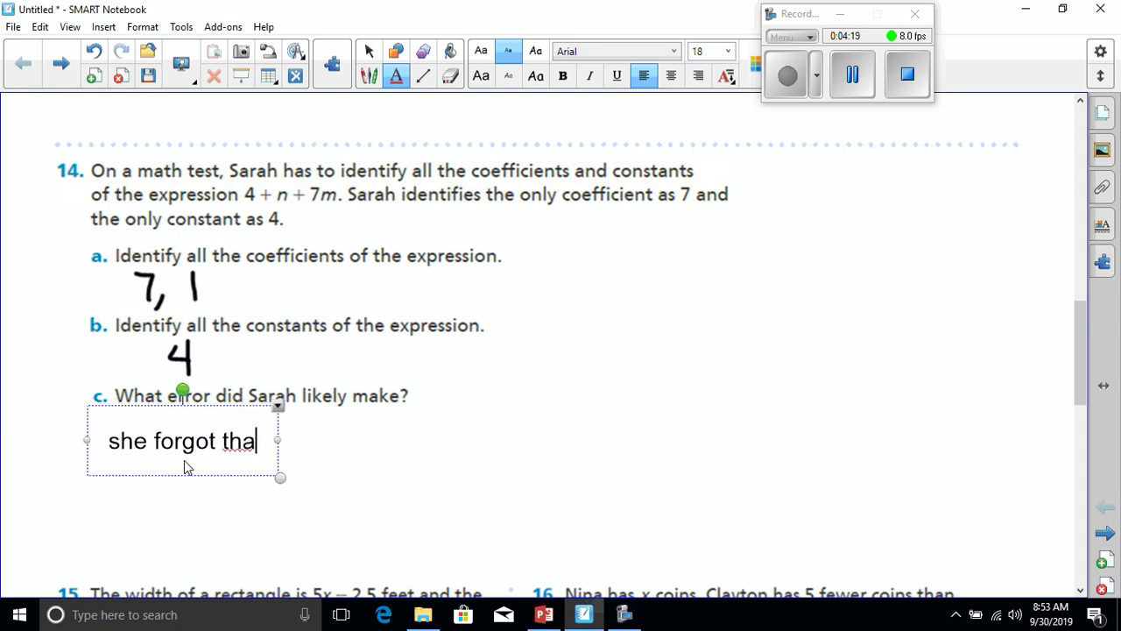
{"action": "type", "text": "t every "}
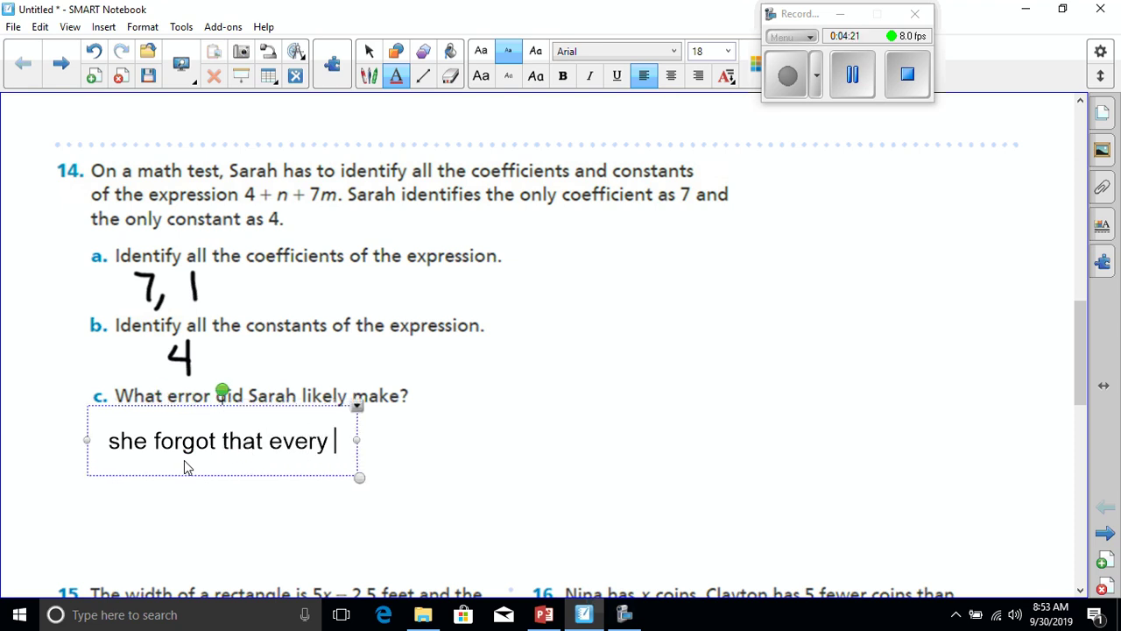
{"action": "type", "text": "variabe"}
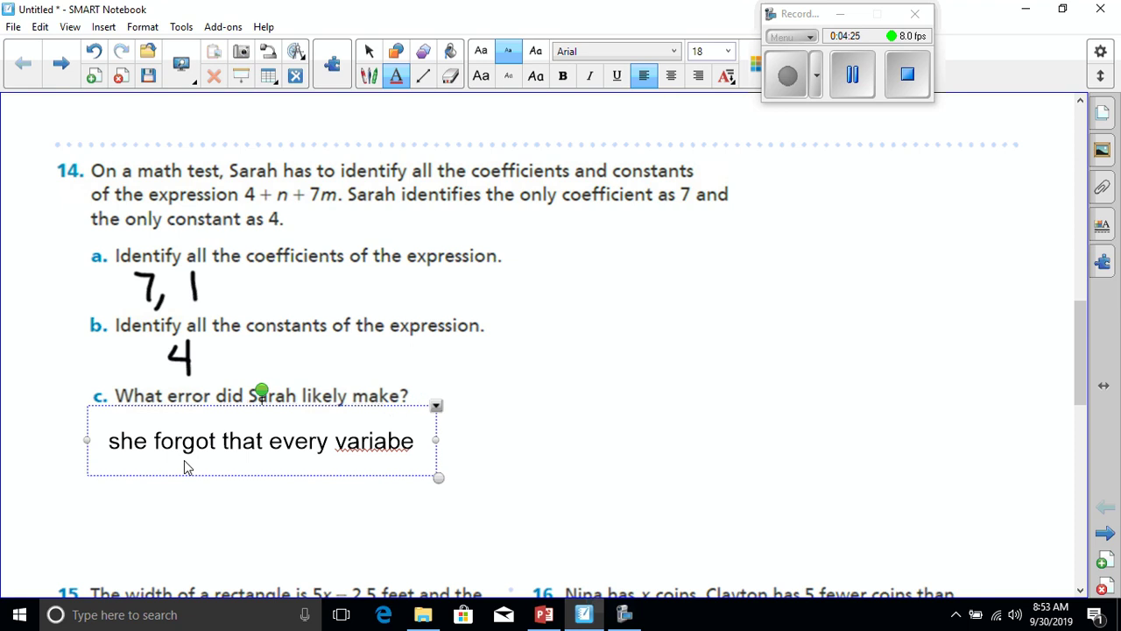
{"action": "key", "text": "BackSpace"}
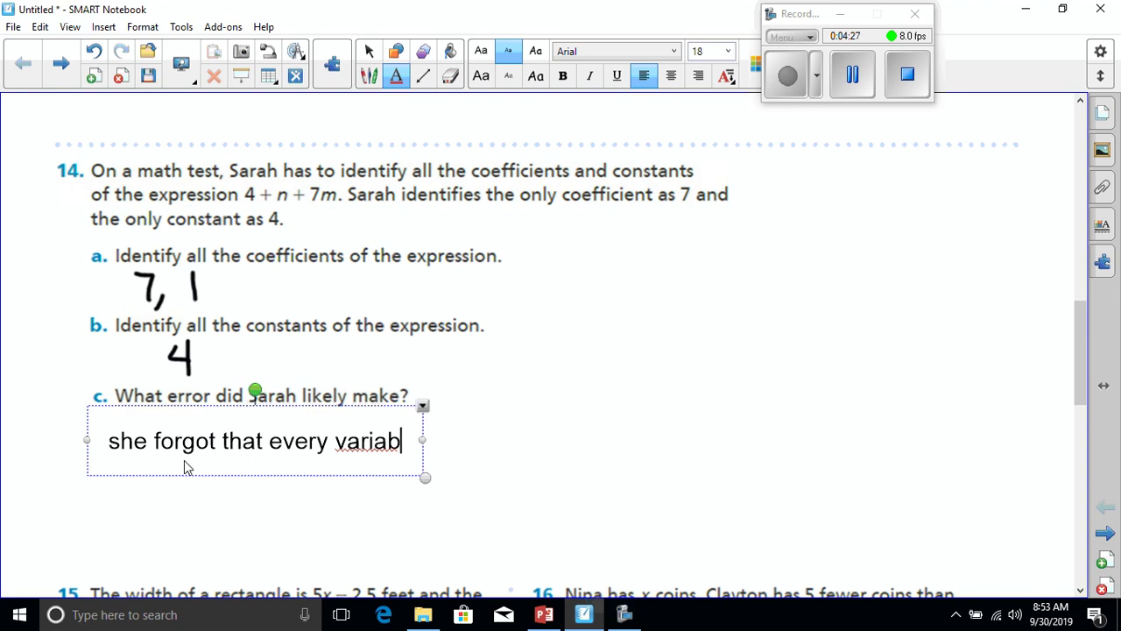
{"action": "type", "text": "le h"}
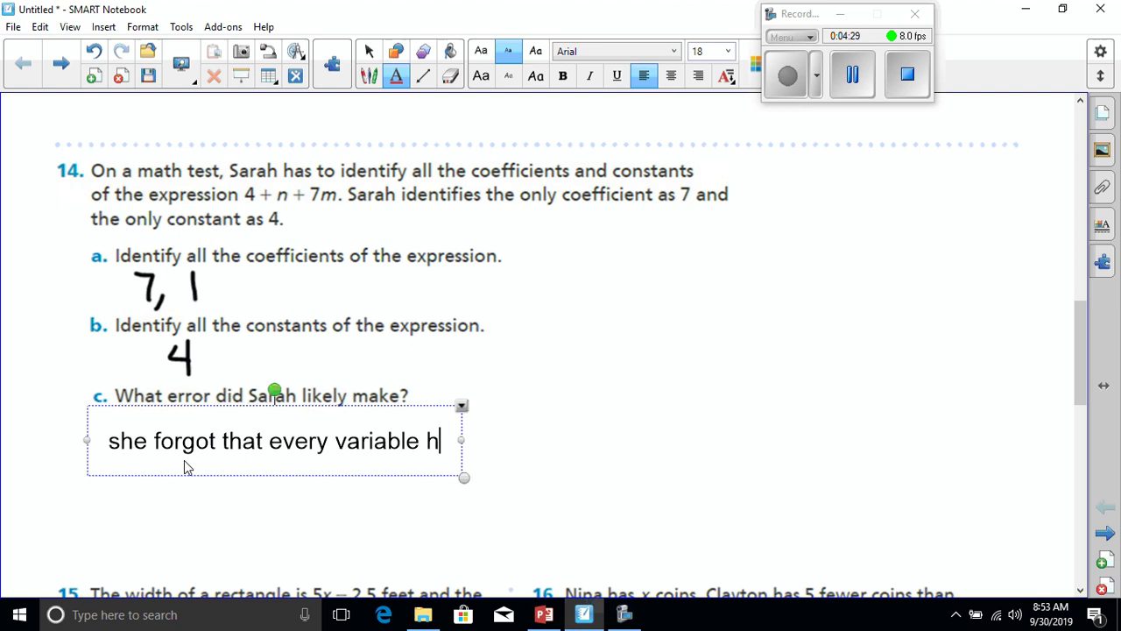
{"action": "type", "text": "as at leas"}
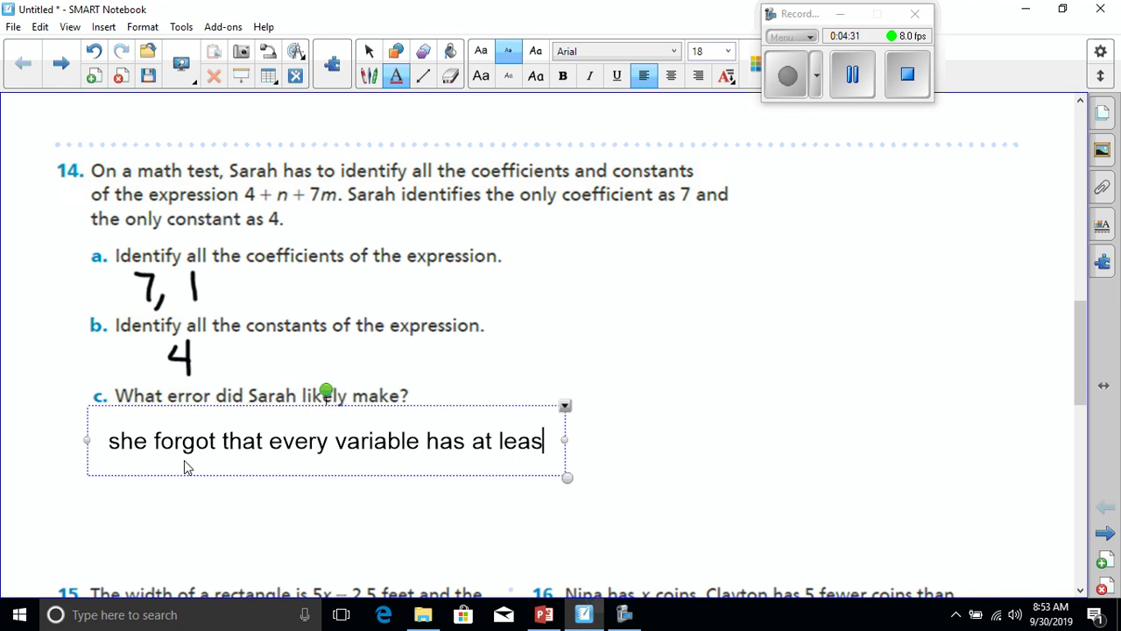
{"action": "type", "text": "t 1 "}
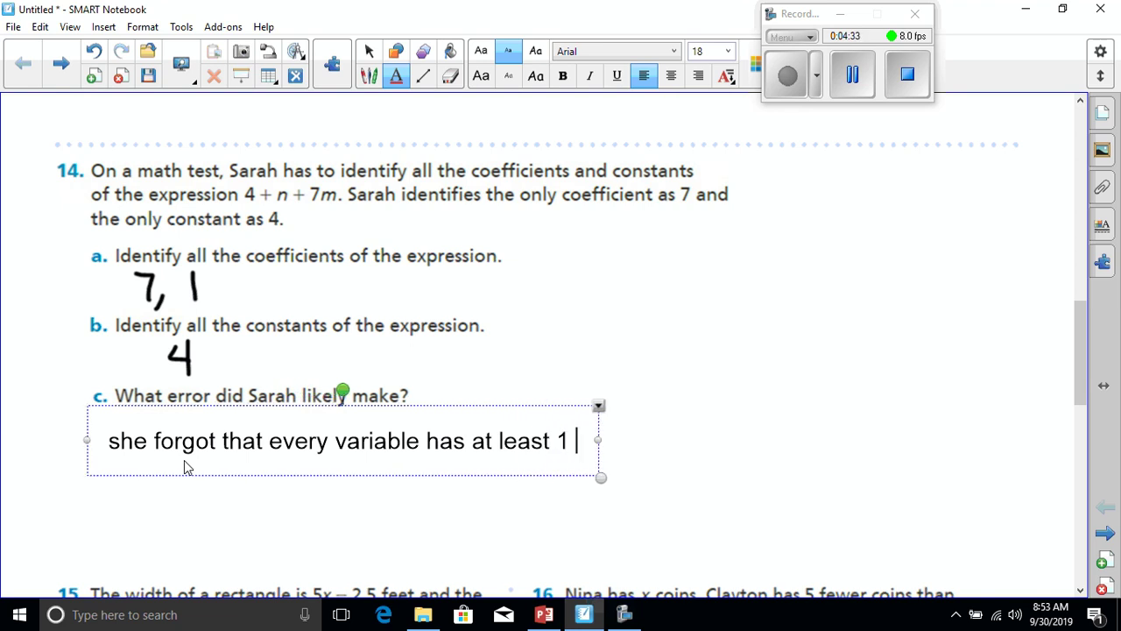
{"action": "type", "text": "for a "}
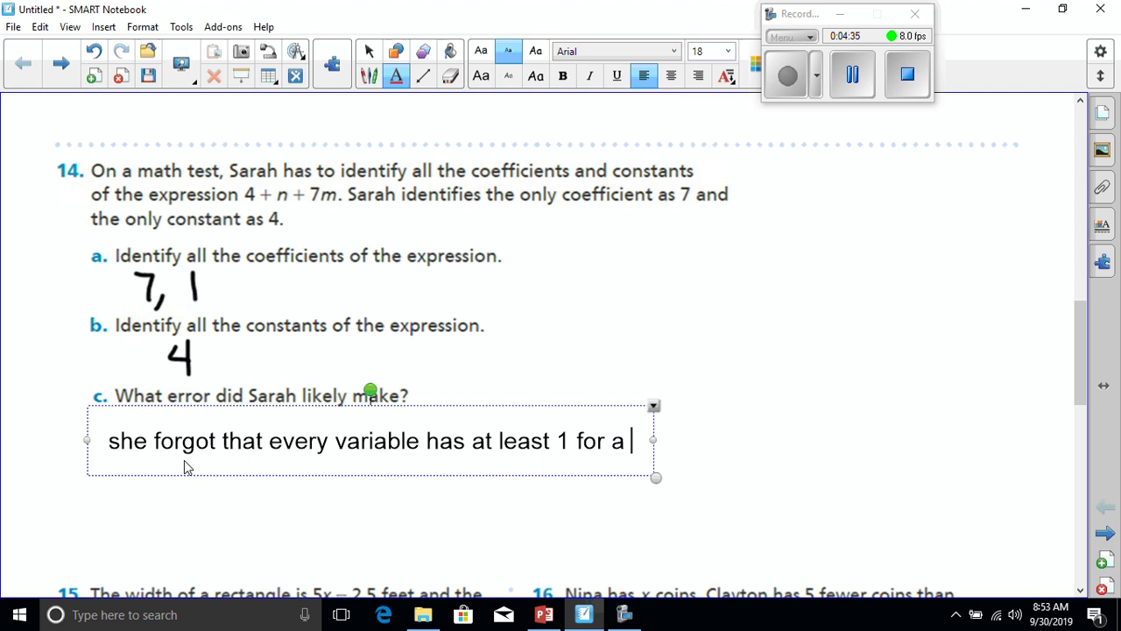
{"action": "type", "text": "co"}
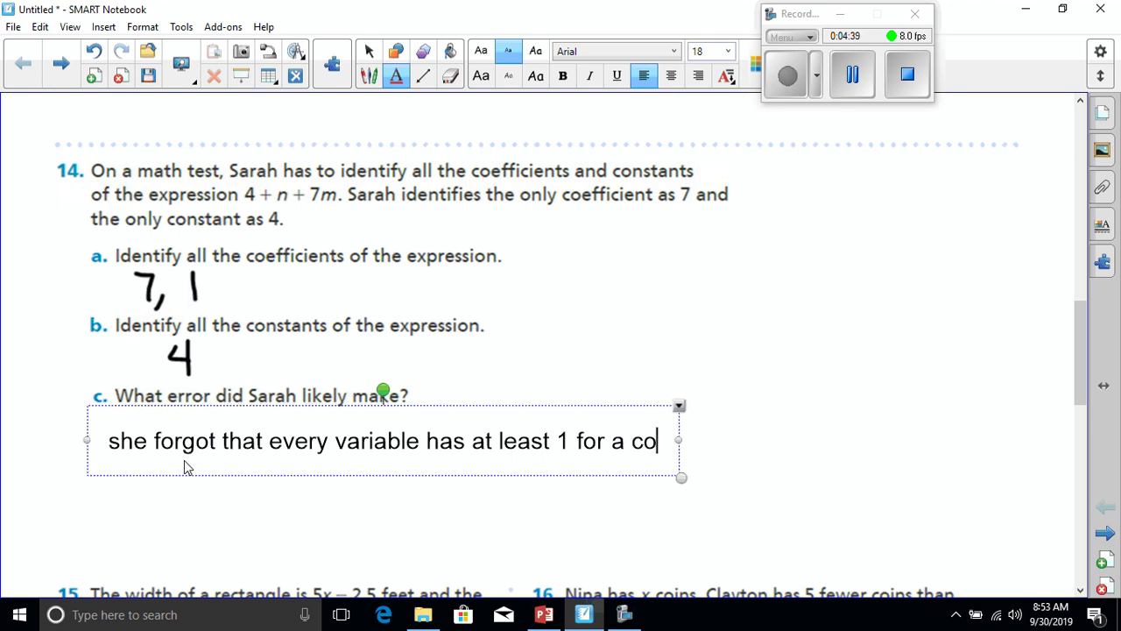
{"action": "type", "text": "eff"}
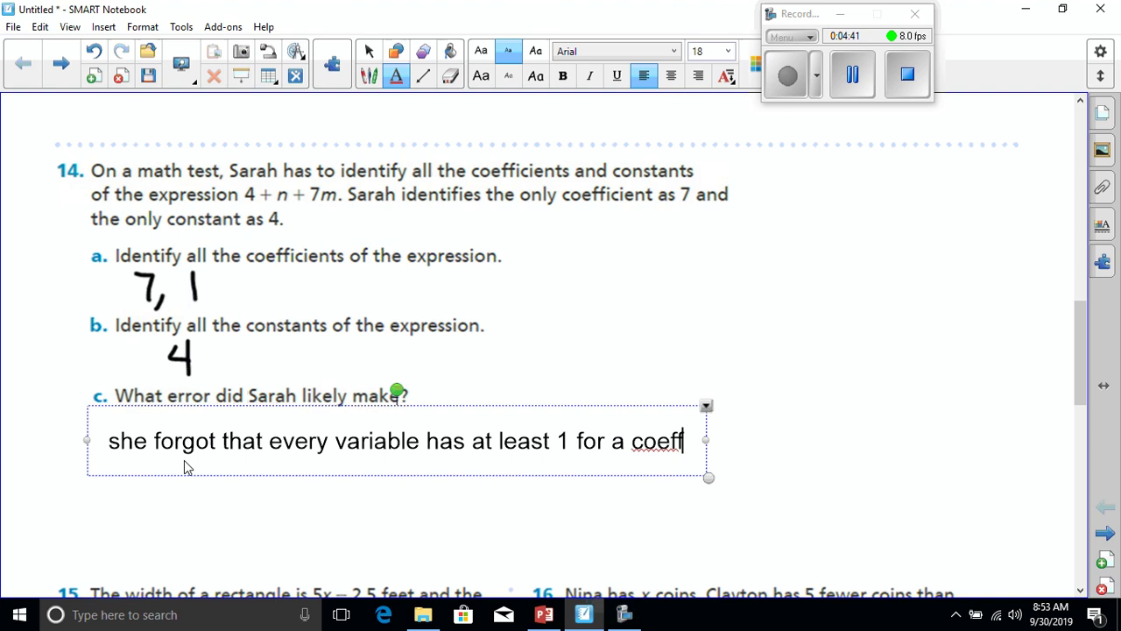
{"action": "type", "text": "icient."}
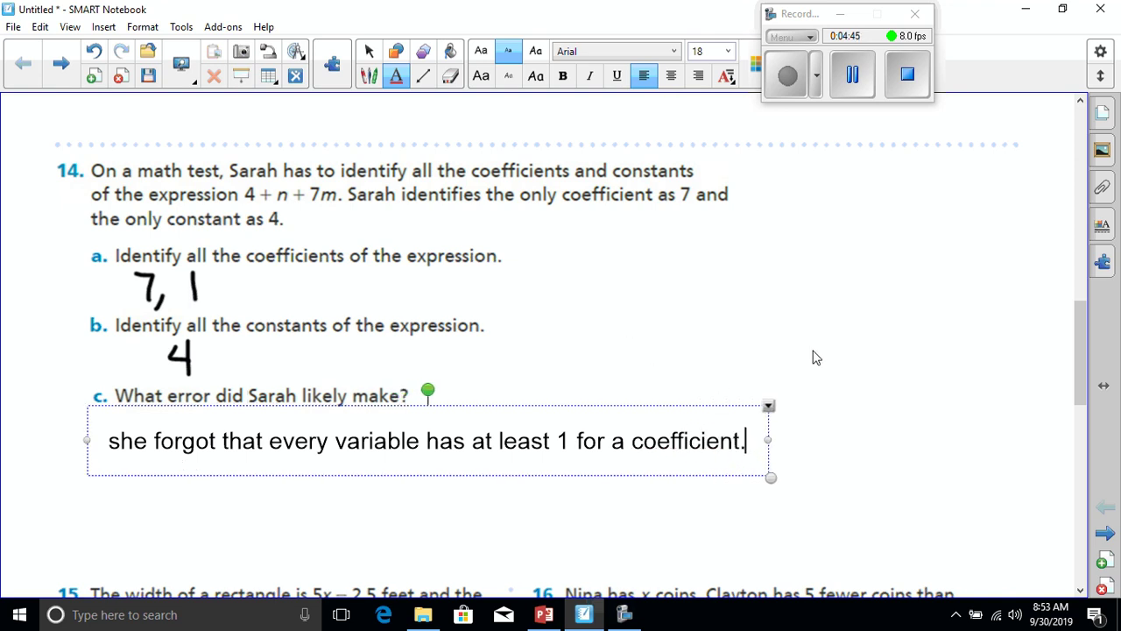
{"action": "left_click", "coordinate": [1056, 358]}
{"action": "left_click_drag", "start_coordinate": [1081, 342], "coordinate": [1079, 433]}
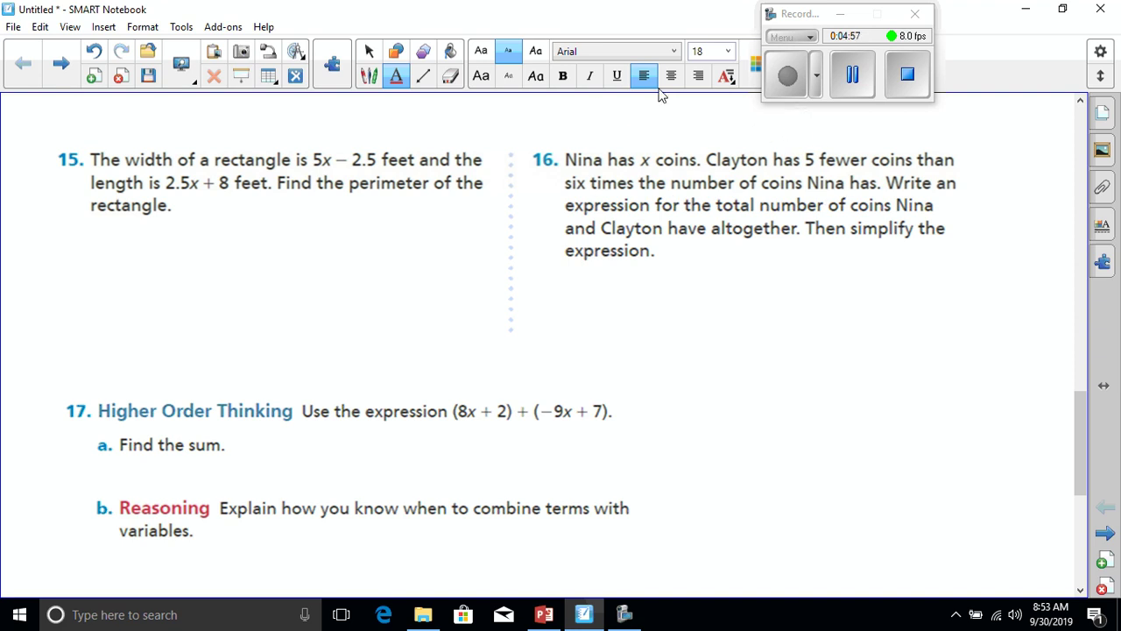
Step: Pen-write x = N, 6x-5 = C and 7x - 5 beneath problem 16
{"action": "left_click", "coordinate": [372, 77]}
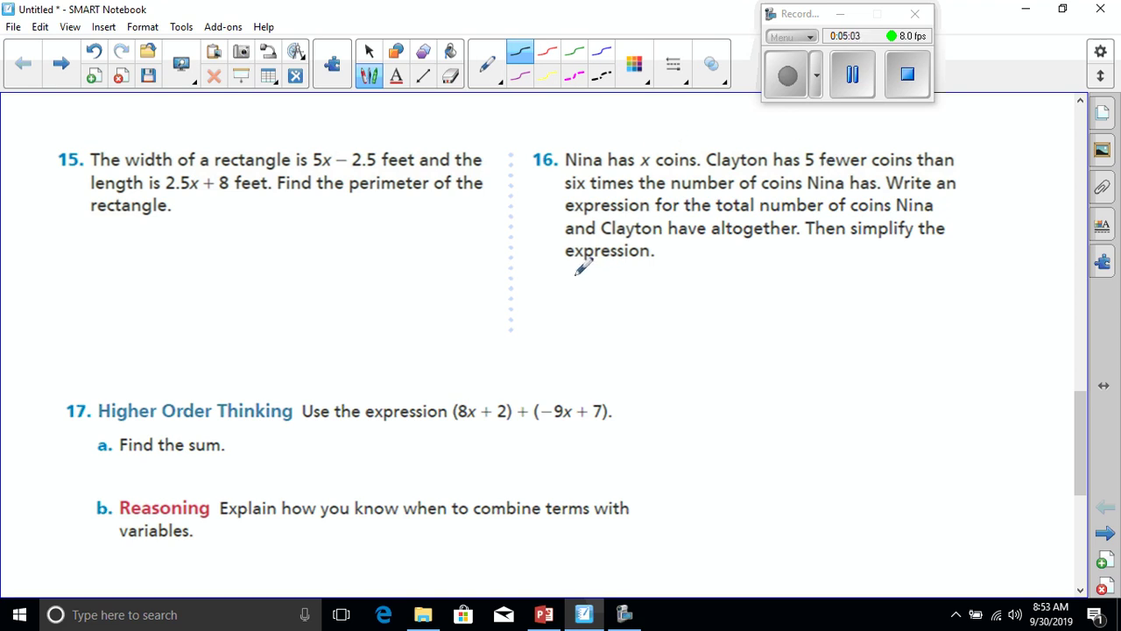
{"action": "mouse_move", "coordinate": [574, 274]}
{"action": "left_mouse_down"}
{"action": "mouse_move", "coordinate": [592, 290]}
{"action": "mouse_move", "coordinate": [581, 282]}
{"action": "mouse_move", "coordinate": [574, 298]}
{"action": "mouse_move", "coordinate": [631, 270]}
{"action": "mouse_move", "coordinate": [645, 287]}
{"action": "mouse_move", "coordinate": [646, 269]}
{"action": "left_mouse_up"}
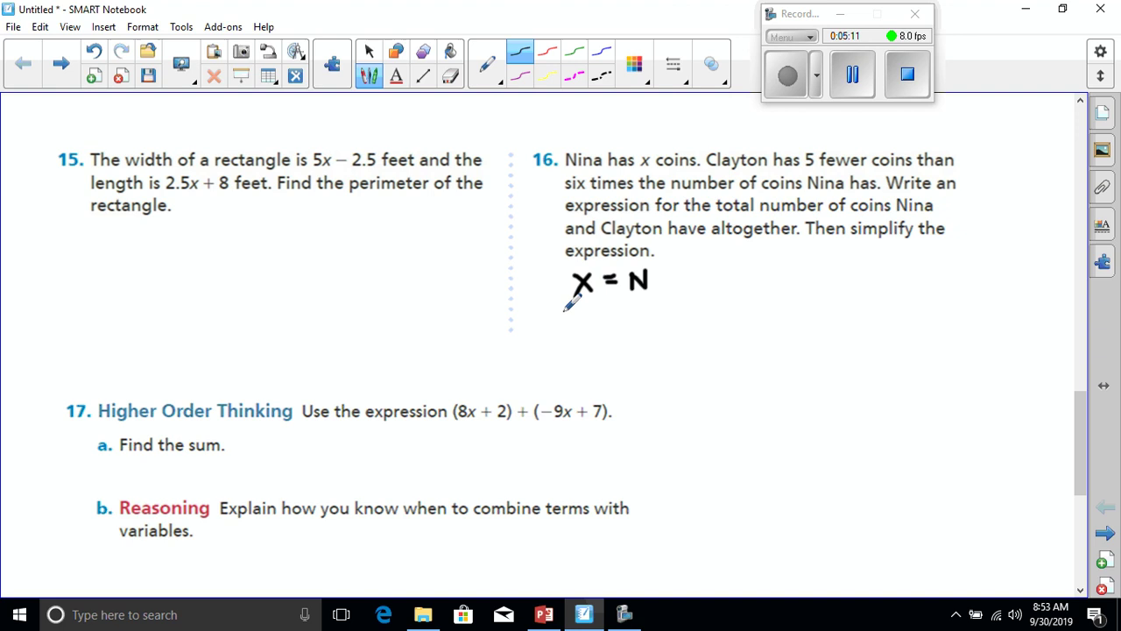
{"action": "mouse_move", "coordinate": [570, 309]}
{"action": "left_mouse_down"}
{"action": "mouse_move", "coordinate": [574, 324]}
{"action": "mouse_move", "coordinate": [603, 331]}
{"action": "mouse_move", "coordinate": [586, 330]}
{"action": "mouse_move", "coordinate": [631, 317]}
{"action": "mouse_move", "coordinate": [624, 330]}
{"action": "left_mouse_up"}
{"action": "mouse_move", "coordinate": [627, 307]}
{"action": "left_mouse_down"}
{"action": "mouse_move", "coordinate": [658, 316]}
{"action": "mouse_move", "coordinate": [706, 337]}
{"action": "left_mouse_up"}
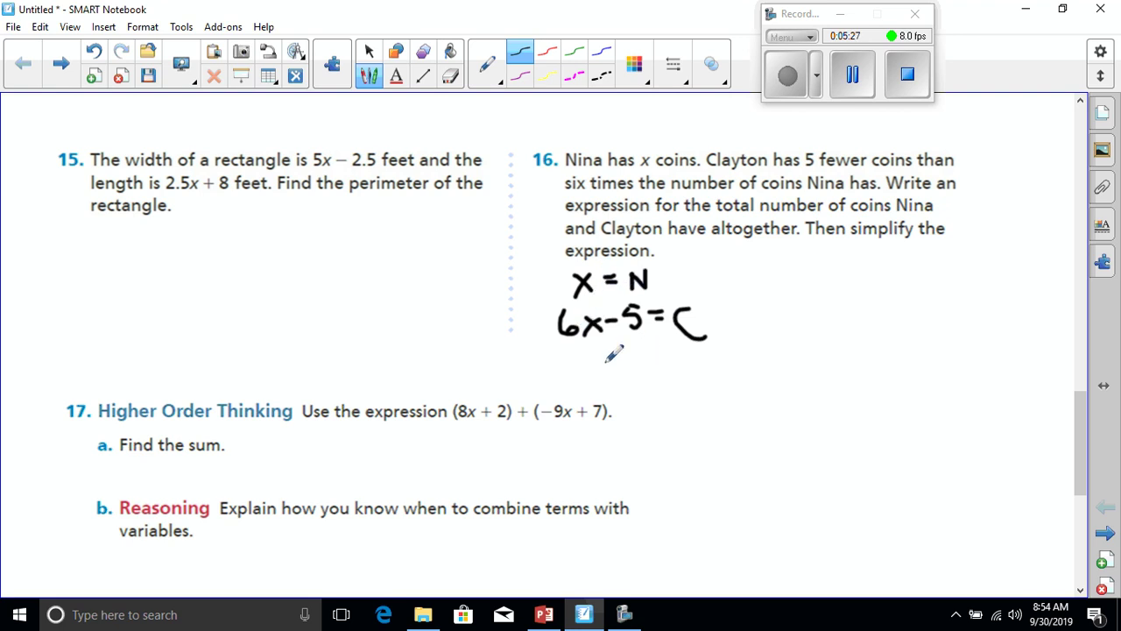
{"action": "mouse_move", "coordinate": [575, 355]}
{"action": "left_mouse_down"}
{"action": "mouse_move", "coordinate": [587, 354]}
{"action": "mouse_move", "coordinate": [596, 376]}
{"action": "mouse_move", "coordinate": [658, 362]}
{"action": "mouse_move", "coordinate": [667, 375]}
{"action": "left_mouse_up"}
{"action": "left_click_drag", "start_coordinate": [675, 347], "coordinate": [690, 347]}
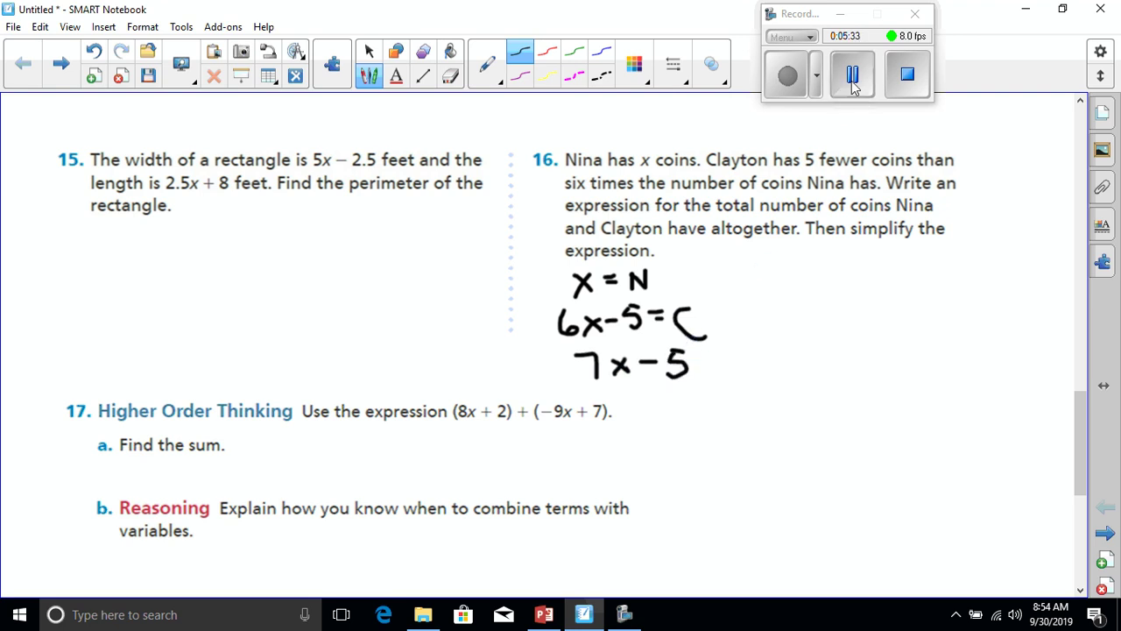
{"action": "left_click", "coordinate": [786, 92]}
{"action": "left_click_drag", "start_coordinate": [1080, 406], "coordinate": [1078, 523]}
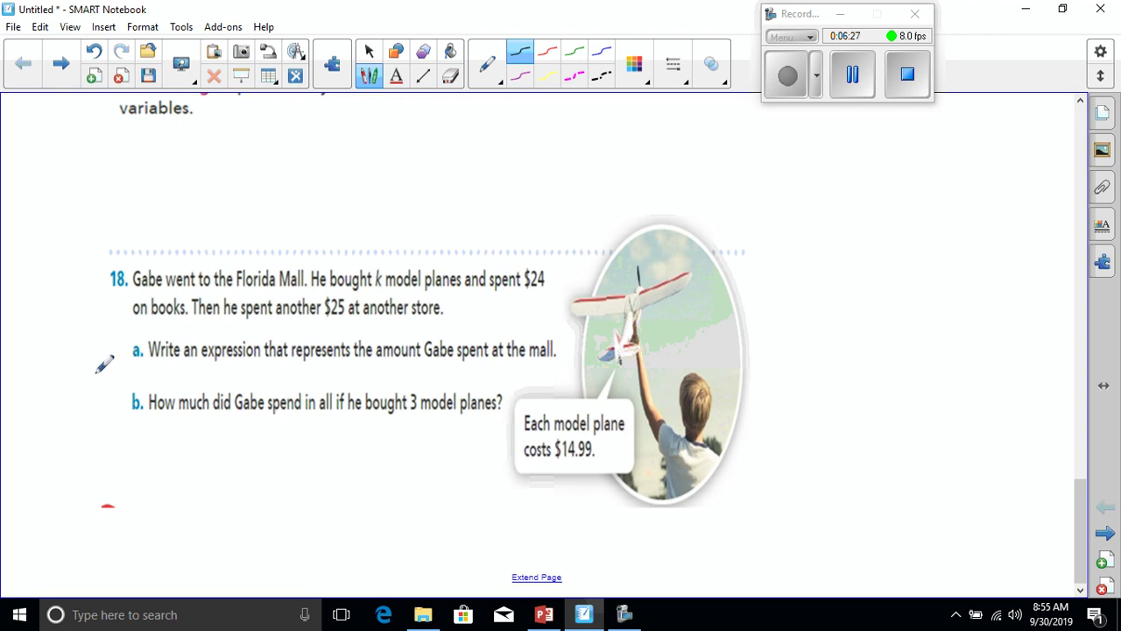
Step: Handwrite 14.99k + 24 + 25 beside part a of question 18
{"action": "mouse_move", "coordinate": [97, 366]}
{"action": "left_mouse_down"}
{"action": "mouse_move", "coordinate": [113, 386]}
{"action": "mouse_move", "coordinate": [141, 364]}
{"action": "mouse_move", "coordinate": [145, 381]}
{"action": "mouse_move", "coordinate": [154, 363]}
{"action": "mouse_move", "coordinate": [181, 385]}
{"action": "left_mouse_up"}
{"action": "left_click", "coordinate": [119, 385]}
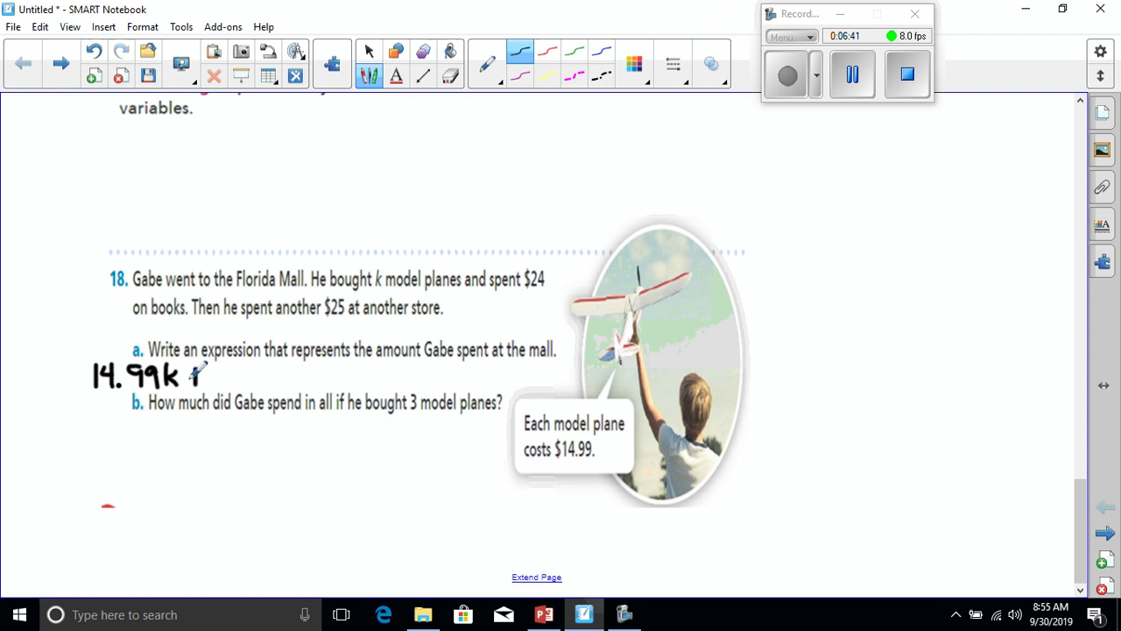
{"action": "mouse_move", "coordinate": [193, 378]}
{"action": "left_mouse_down"}
{"action": "mouse_move", "coordinate": [213, 361]}
{"action": "mouse_move", "coordinate": [226, 382]}
{"action": "mouse_move", "coordinate": [242, 375]}
{"action": "left_mouse_up"}
{"action": "left_click_drag", "start_coordinate": [237, 362], "coordinate": [237, 383]}
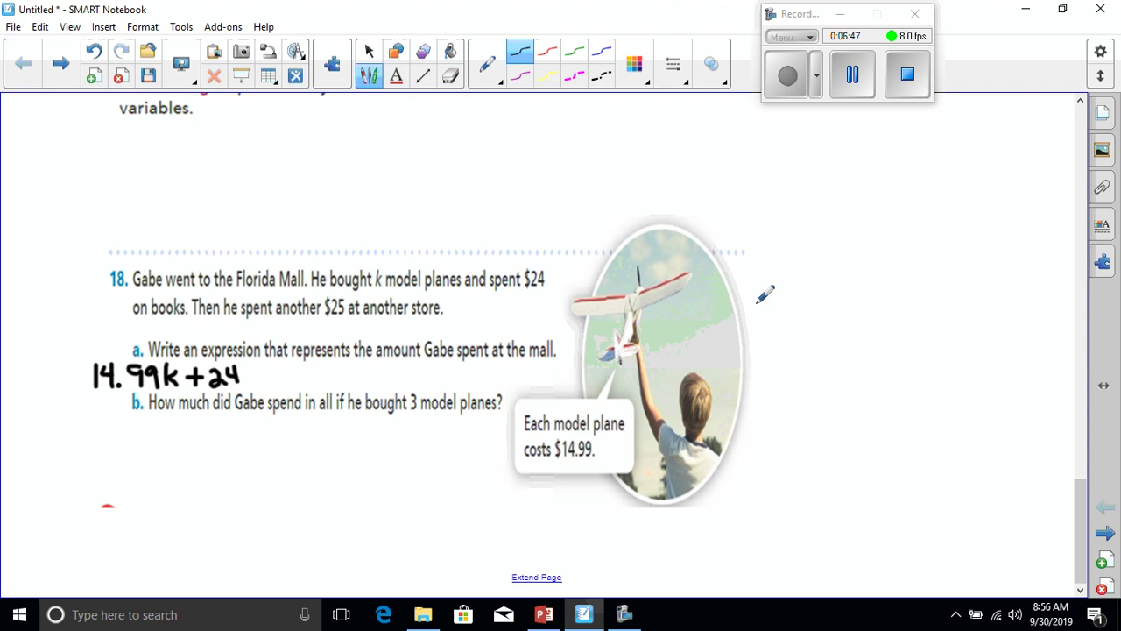
{"action": "left_click", "coordinate": [791, 81]}
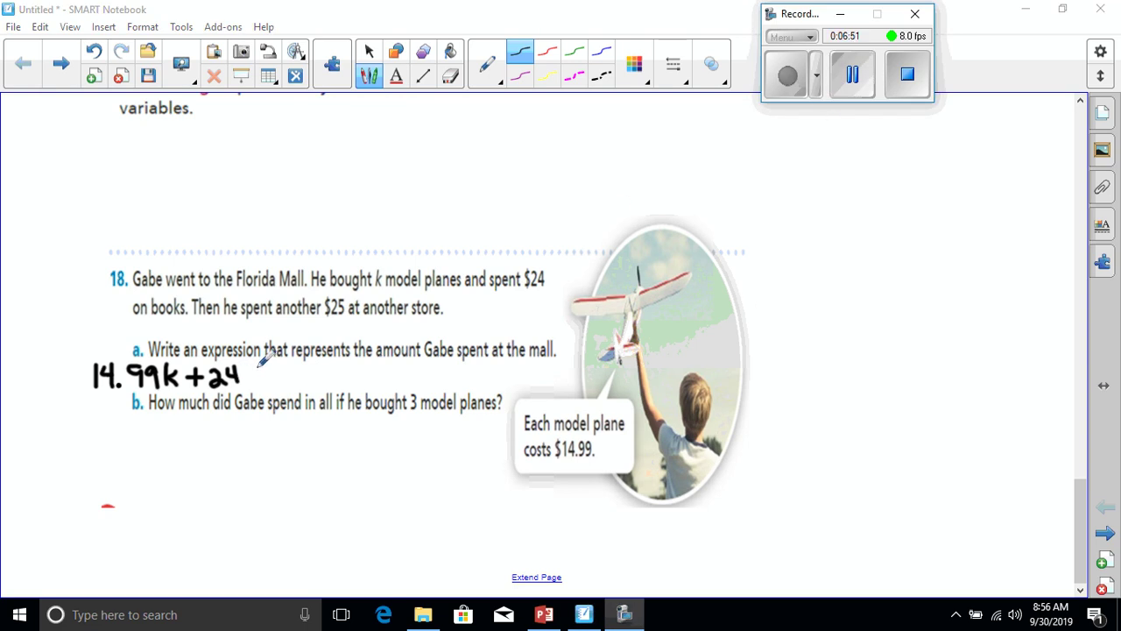
{"action": "mouse_move", "coordinate": [258, 363]}
{"action": "left_mouse_down"}
{"action": "mouse_move", "coordinate": [286, 367]}
{"action": "mouse_move", "coordinate": [277, 380]}
{"action": "mouse_move", "coordinate": [291, 379]}
{"action": "mouse_move", "coordinate": [316, 362]}
{"action": "left_mouse_up"}
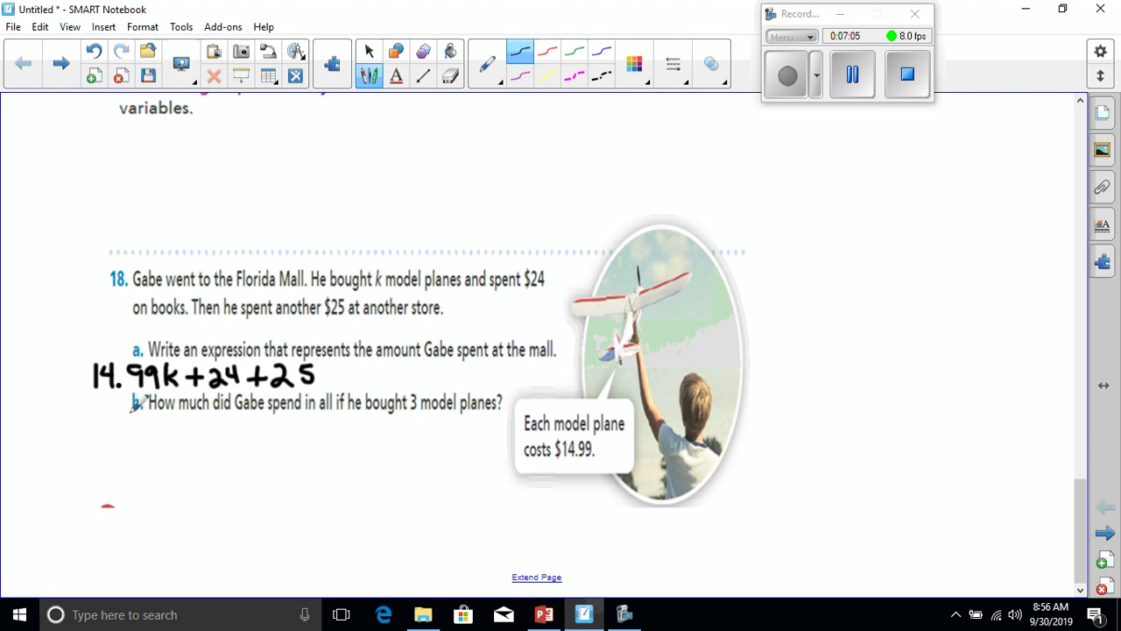
Step: Handwrite 14.99(3) + 24 + 25 beneath part b
{"action": "mouse_move", "coordinate": [55, 428]}
{"action": "left_mouse_down"}
{"action": "mouse_move", "coordinate": [98, 429]}
{"action": "mouse_move", "coordinate": [100, 442]}
{"action": "mouse_move", "coordinate": [142, 443]}
{"action": "mouse_move", "coordinate": [153, 420]}
{"action": "mouse_move", "coordinate": [163, 439]}
{"action": "mouse_move", "coordinate": [248, 436]}
{"action": "left_mouse_up"}
{"action": "left_click", "coordinate": [83, 443]}
{"action": "mouse_move", "coordinate": [242, 422]}
{"action": "left_mouse_down"}
{"action": "mouse_move", "coordinate": [235, 447]}
{"action": "mouse_move", "coordinate": [238, 434]}
{"action": "mouse_move", "coordinate": [251, 446]}
{"action": "mouse_move", "coordinate": [245, 436]}
{"action": "mouse_move", "coordinate": [285, 446]}
{"action": "left_mouse_up"}
{"action": "left_click_drag", "start_coordinate": [290, 424], "coordinate": [303, 423]}
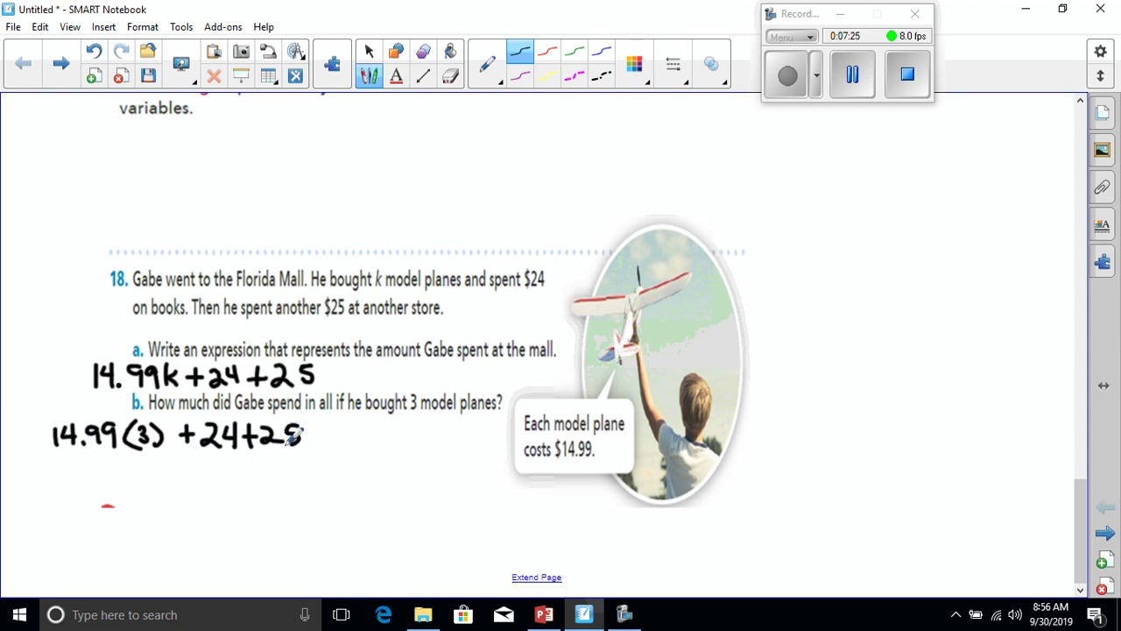
Step: Launch Calculator from the Start menu and place it beside the worksheet
{"action": "left_click", "coordinate": [19, 615]}
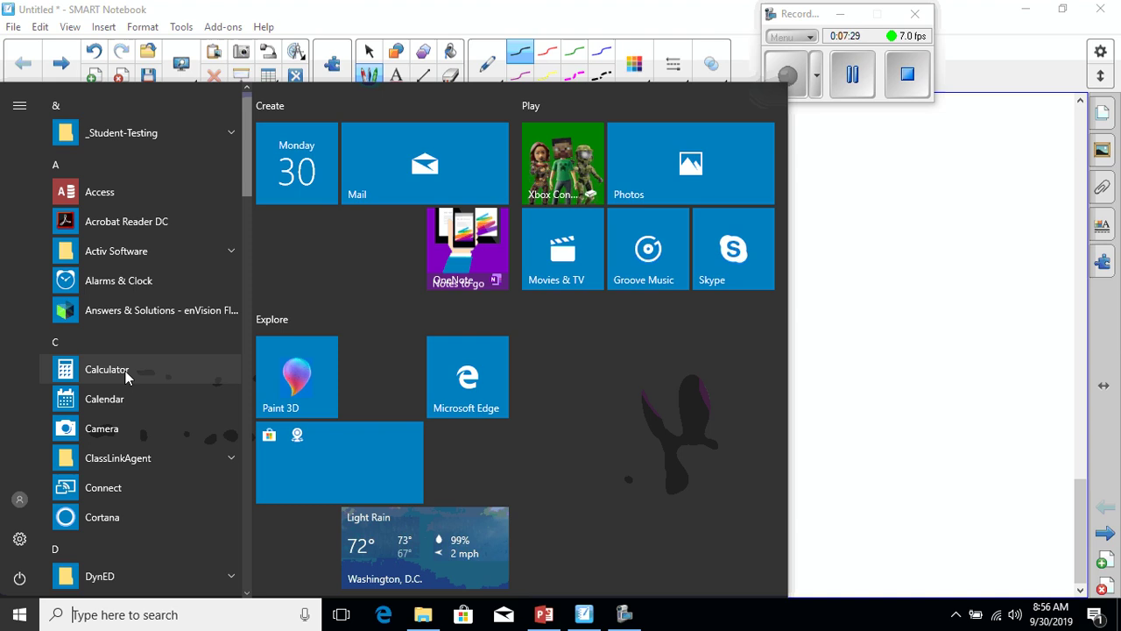
{"action": "left_click", "coordinate": [95, 371]}
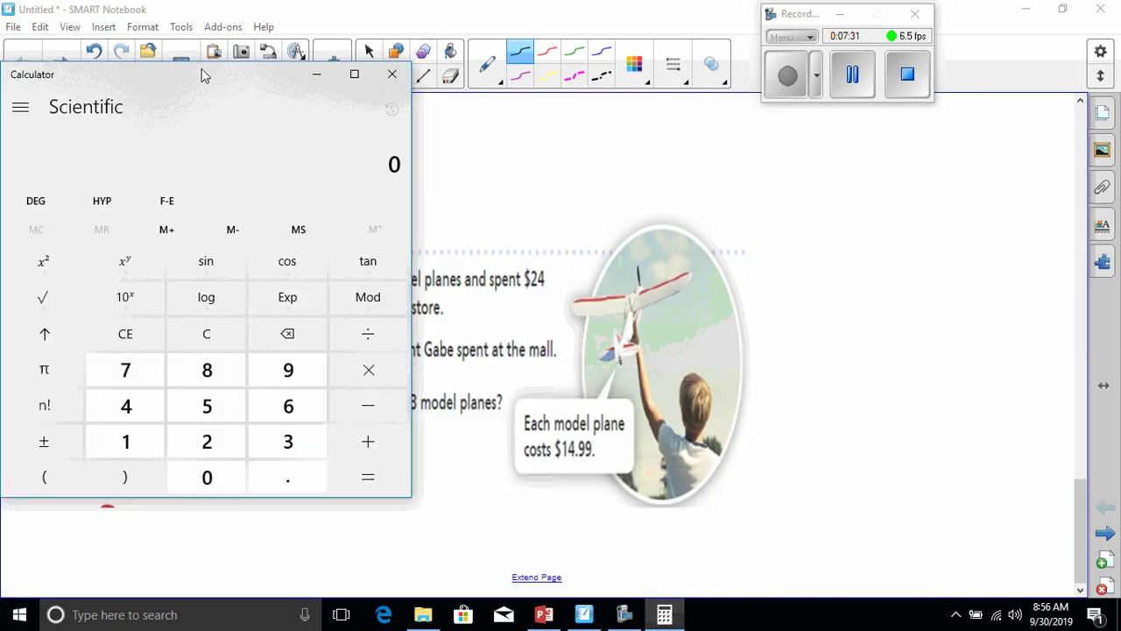
{"action": "left_click_drag", "start_coordinate": [201, 70], "coordinate": [665, 110]}
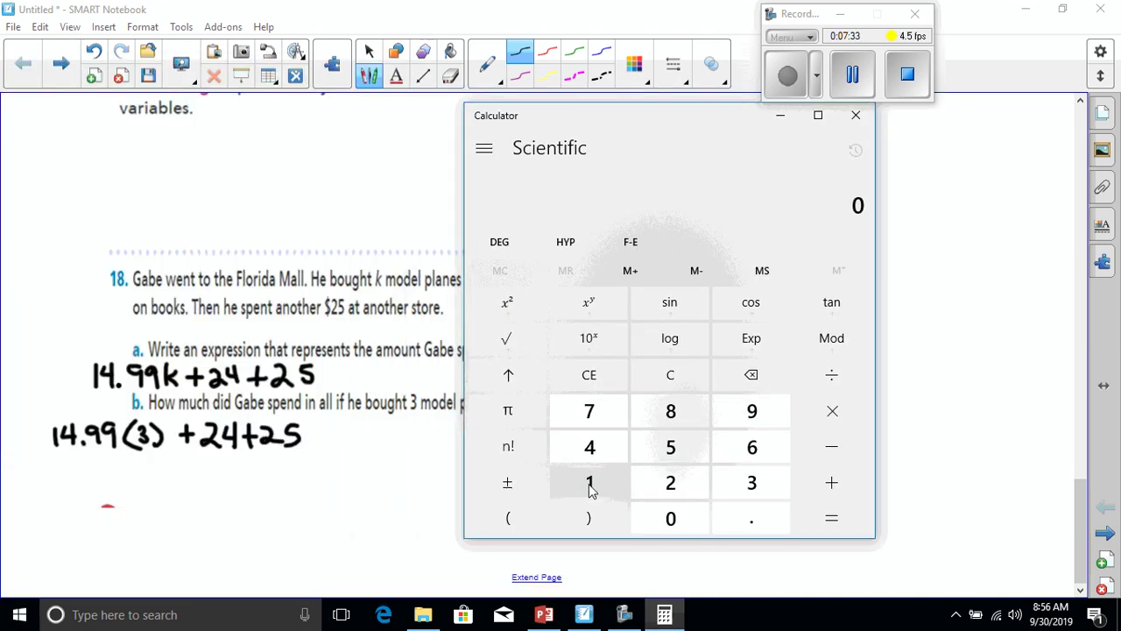
Step: Compute 14.99 × 3 = 44.97 and handwrite the result beneath part b's expression
{"action": "left_click", "coordinate": [590, 484]}
{"action": "left_click", "coordinate": [590, 447]}
{"action": "left_click", "coordinate": [734, 515]}
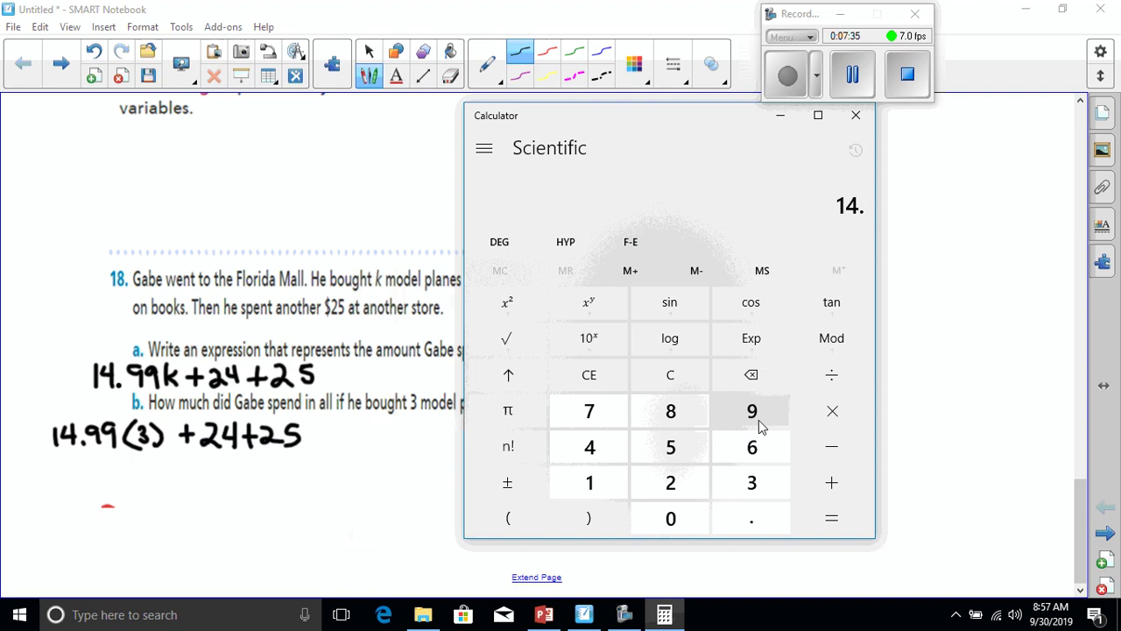
{"action": "left_click", "coordinate": [760, 425]}
{"action": "left_click", "coordinate": [760, 424]}
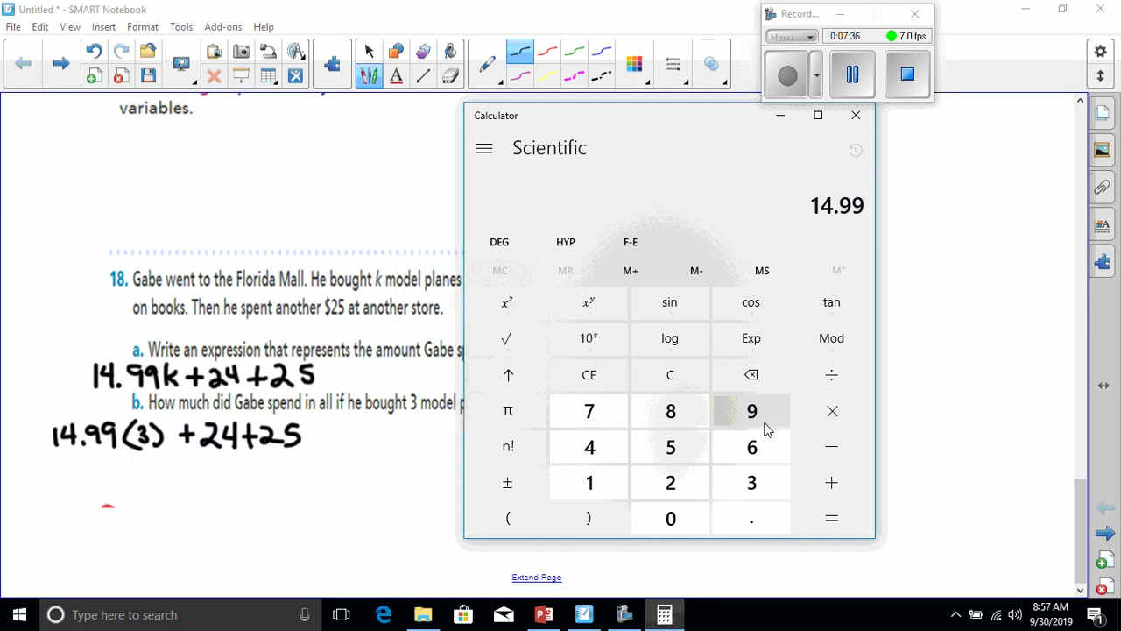
{"action": "left_click", "coordinate": [837, 416]}
{"action": "left_click", "coordinate": [753, 481]}
{"action": "left_click", "coordinate": [819, 517]}
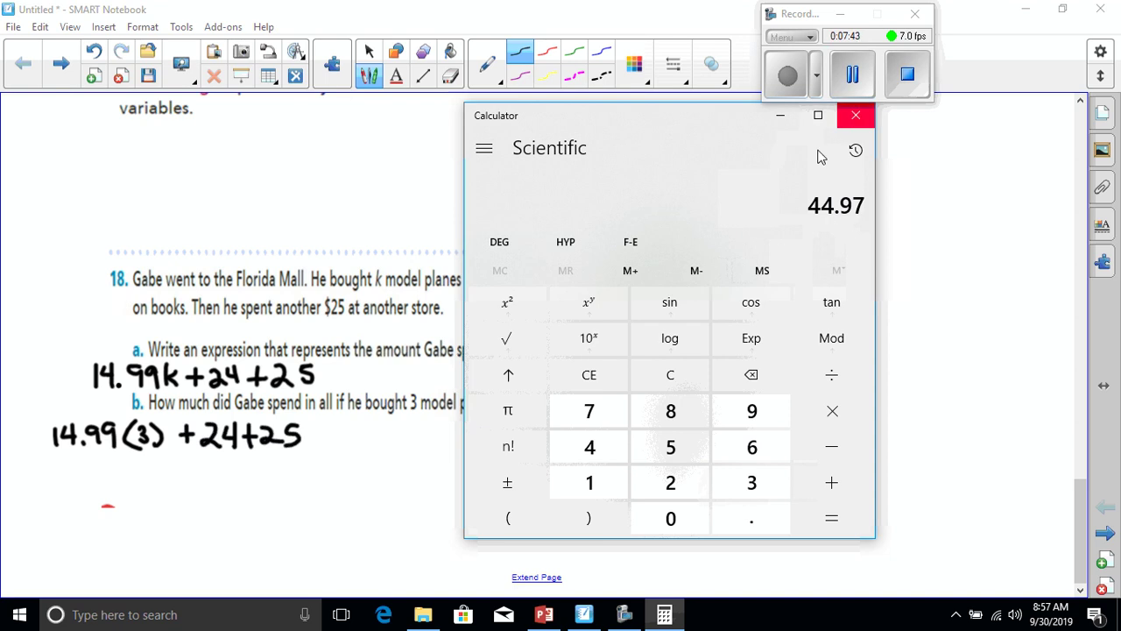
{"action": "mouse_move", "coordinate": [100, 460]}
{"action": "left_mouse_down"}
{"action": "mouse_move", "coordinate": [132, 446]}
{"action": "mouse_move", "coordinate": [138, 487]}
{"action": "mouse_move", "coordinate": [185, 470]}
{"action": "mouse_move", "coordinate": [179, 491]}
{"action": "left_mouse_up"}
Step: Stack 49.97, 24 and 25 beneath part b and handwrite their total $98.97
{"action": "left_click", "coordinate": [143, 484]}
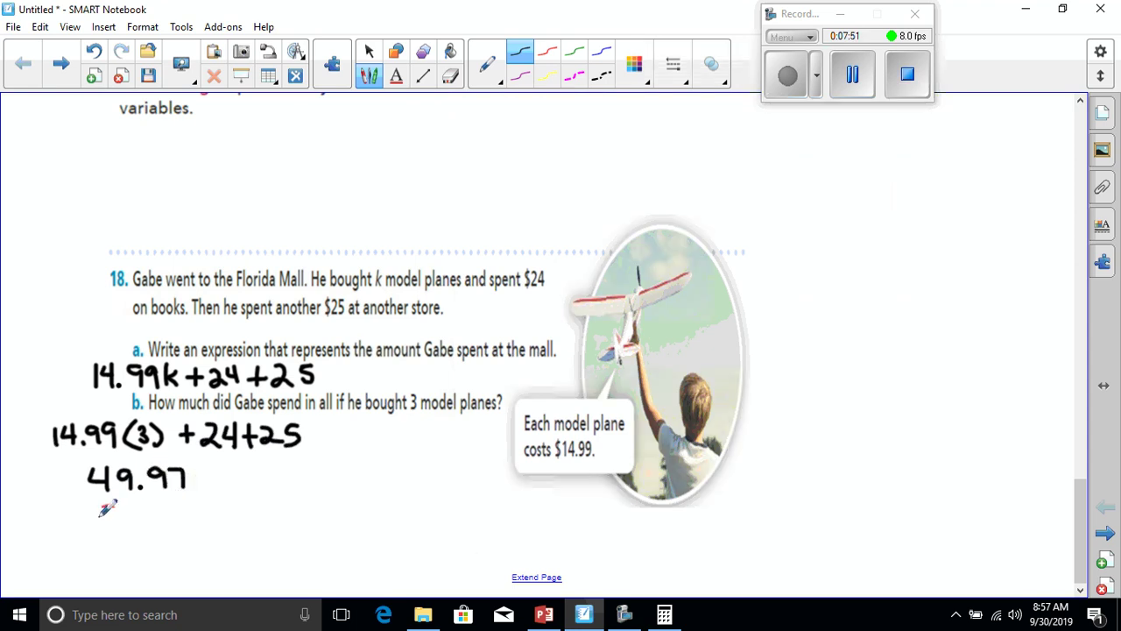
{"action": "mouse_move", "coordinate": [92, 499]}
{"action": "left_mouse_down"}
{"action": "mouse_move", "coordinate": [124, 521]}
{"action": "mouse_move", "coordinate": [101, 527]}
{"action": "mouse_move", "coordinate": [98, 541]}
{"action": "mouse_move", "coordinate": [118, 544]}
{"action": "mouse_move", "coordinate": [125, 525]}
{"action": "mouse_move", "coordinate": [197, 550]}
{"action": "left_mouse_up"}
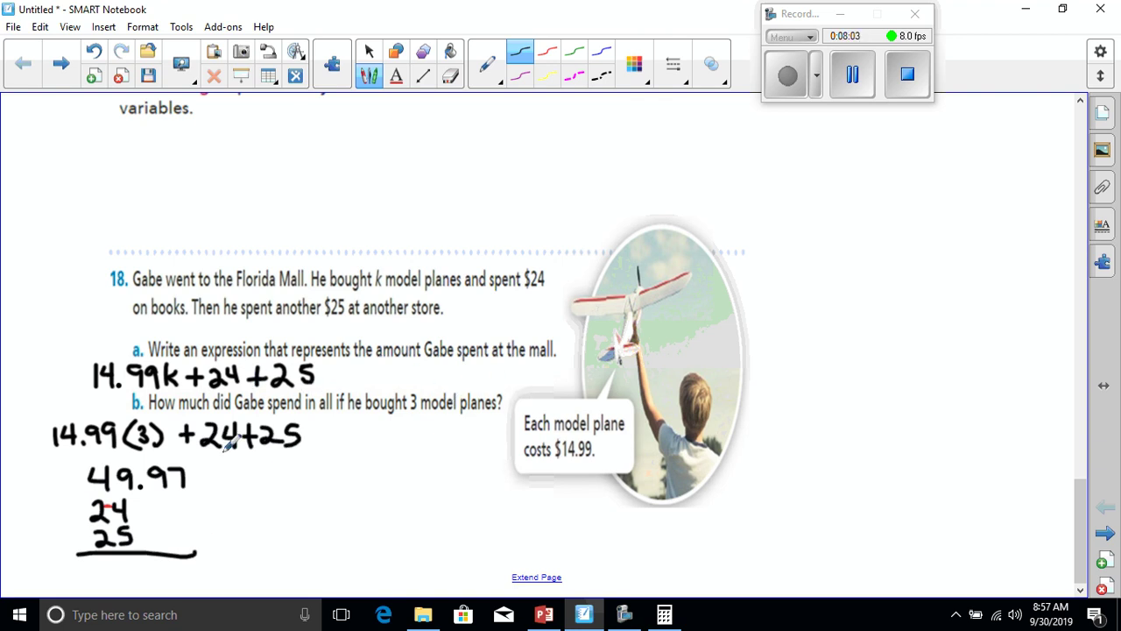
{"action": "mouse_move", "coordinate": [170, 562]}
{"action": "left_mouse_down"}
{"action": "mouse_move", "coordinate": [193, 570]}
{"action": "mouse_move", "coordinate": [188, 580]}
{"action": "left_mouse_up"}
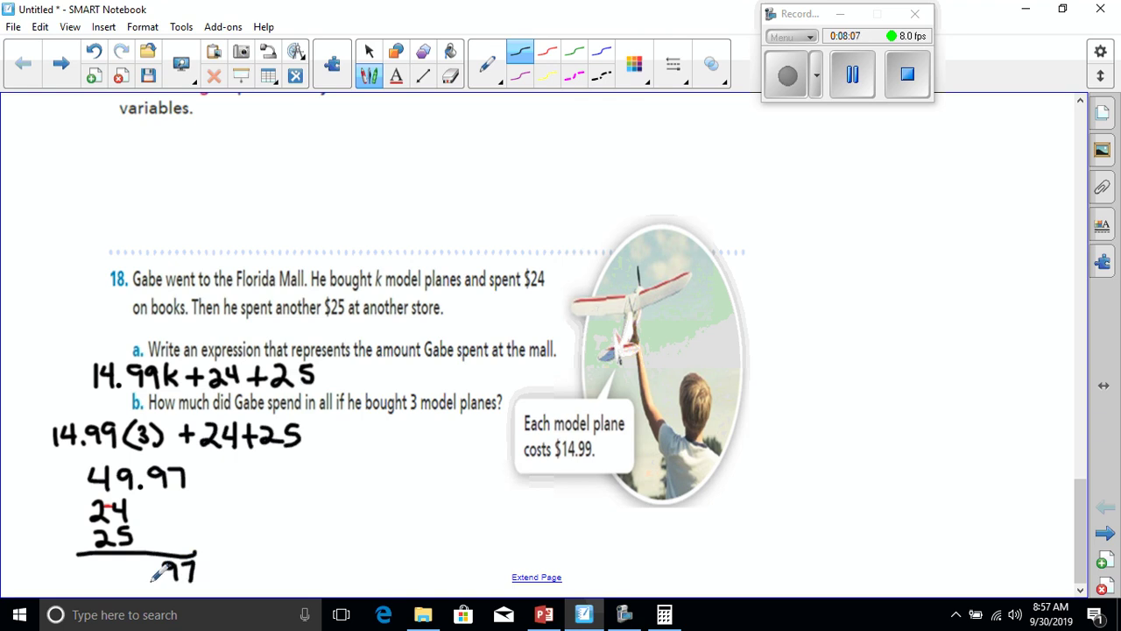
{"action": "left_click", "coordinate": [153, 577]}
{"action": "mouse_move", "coordinate": [135, 561]}
{"action": "left_mouse_down"}
{"action": "mouse_move", "coordinate": [123, 581]}
{"action": "mouse_move", "coordinate": [132, 562]}
{"action": "left_mouse_up"}
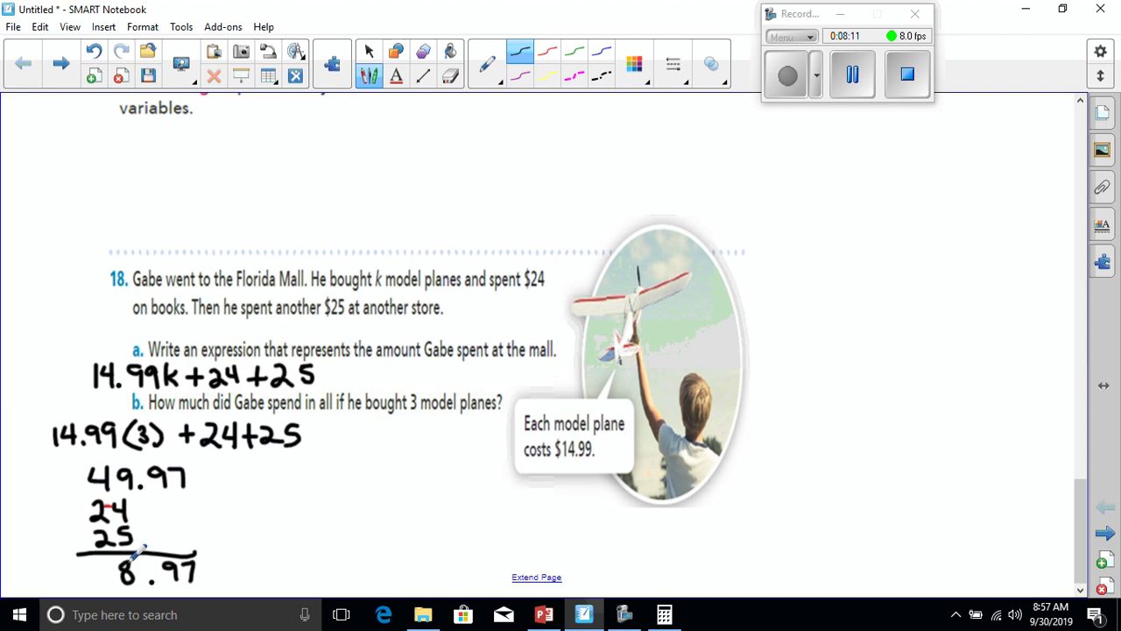
{"action": "left_click_drag", "start_coordinate": [83, 461], "coordinate": [85, 473]}
{"action": "mouse_move", "coordinate": [106, 560]}
{"action": "left_mouse_down"}
{"action": "mouse_move", "coordinate": [98, 569]}
{"action": "mouse_move", "coordinate": [112, 577]}
{"action": "mouse_move", "coordinate": [71, 571]}
{"action": "mouse_move", "coordinate": [62, 581]}
{"action": "mouse_move", "coordinate": [73, 585]}
{"action": "left_mouse_up"}
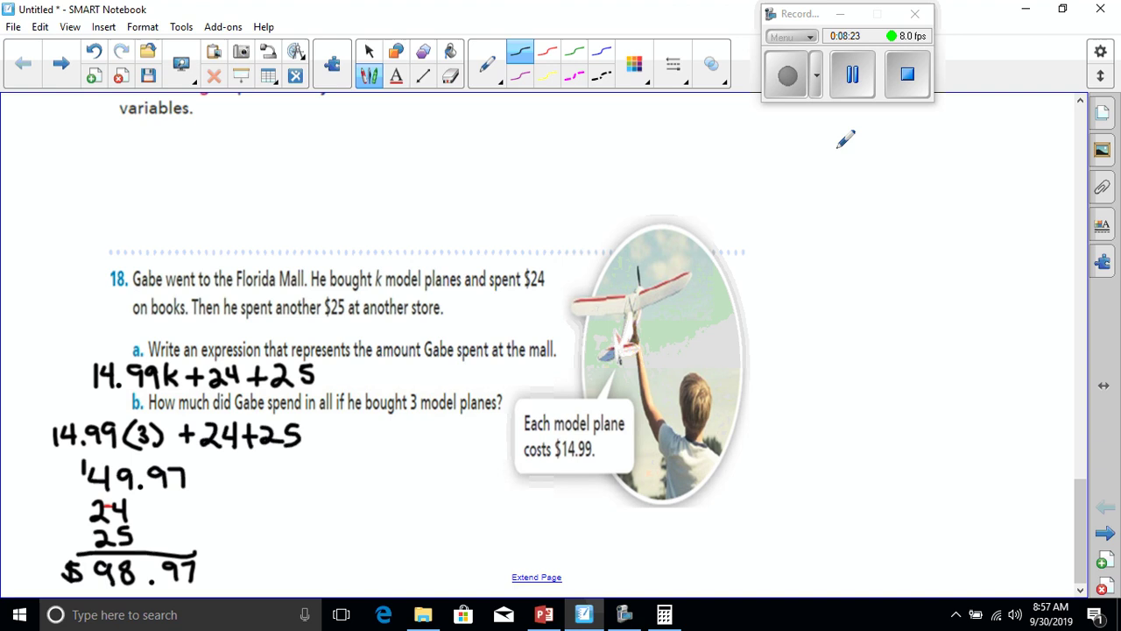
{"action": "left_click", "coordinate": [851, 85]}
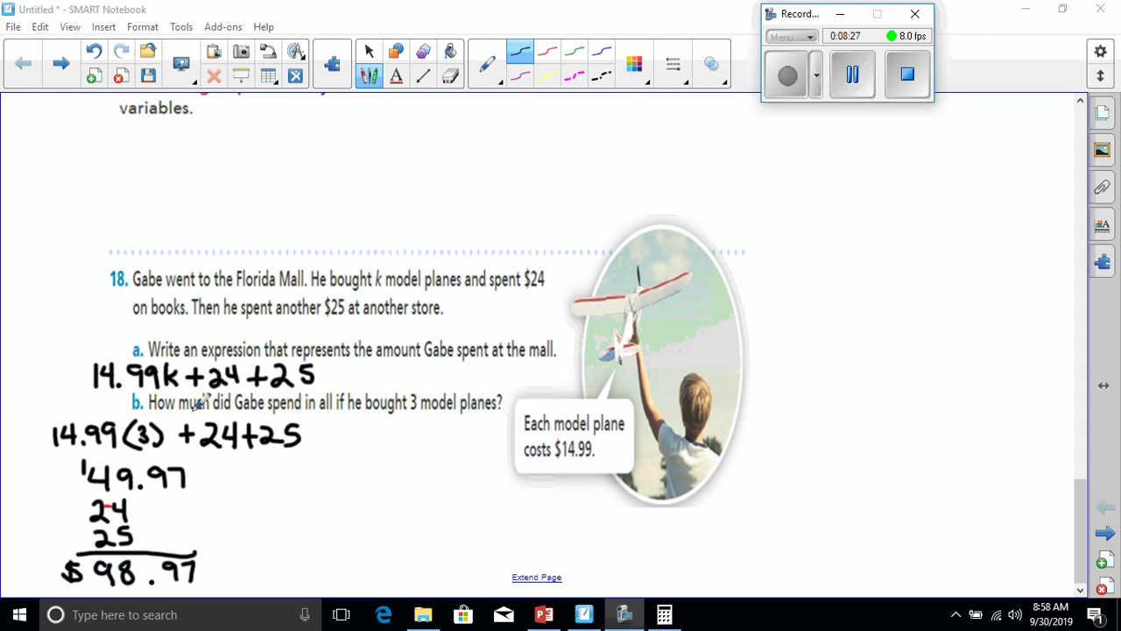
Step: Recheck the calculator, then erase the product 49.97 and rewrite it as 44.97
{"action": "left_click", "coordinate": [664, 616]}
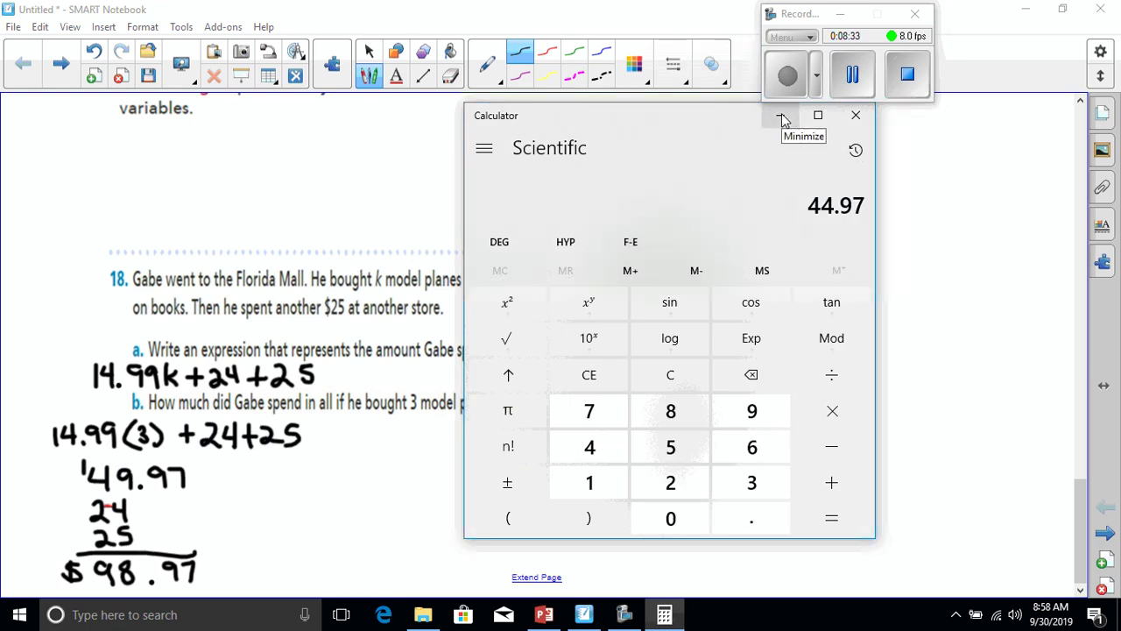
{"action": "left_click", "coordinate": [782, 117]}
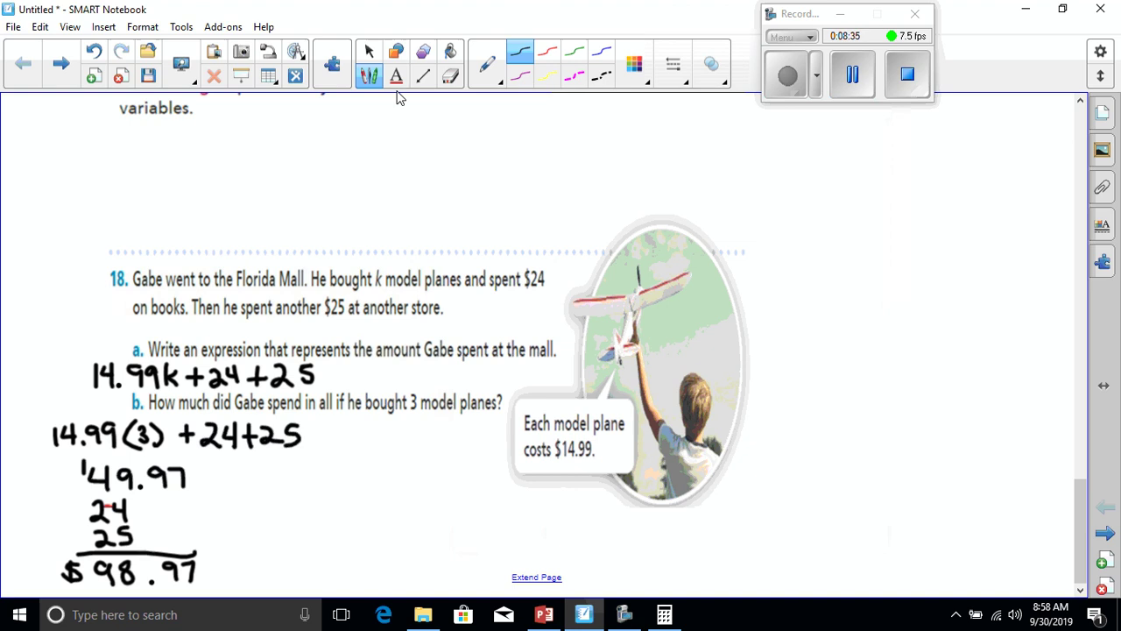
{"action": "left_click", "coordinate": [450, 76]}
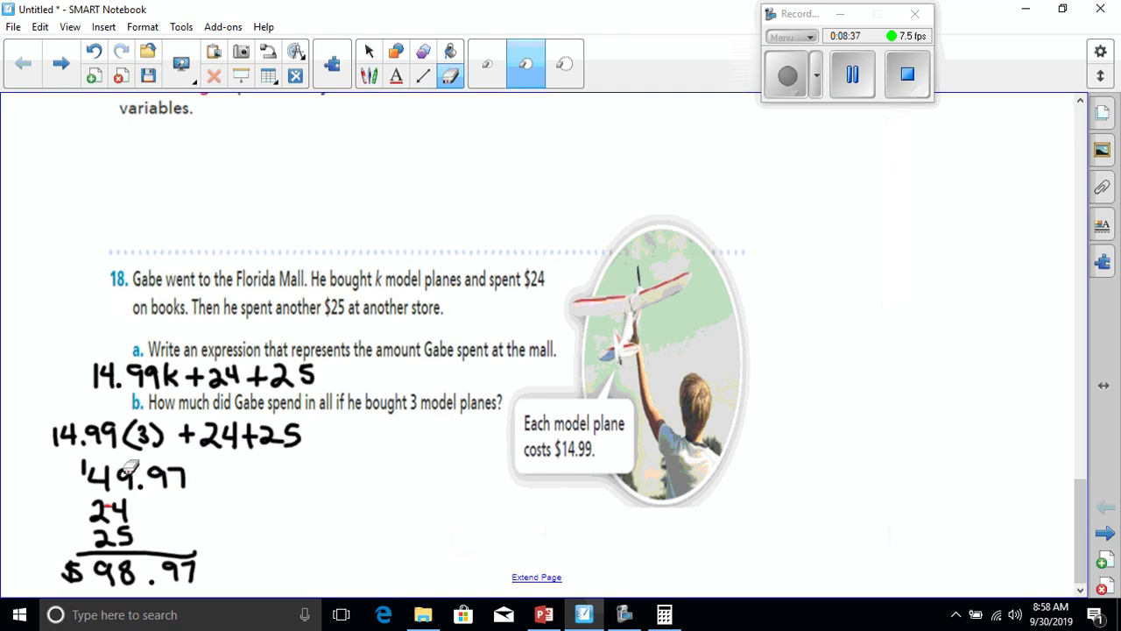
{"action": "left_click_drag", "start_coordinate": [129, 469], "coordinate": [151, 470]}
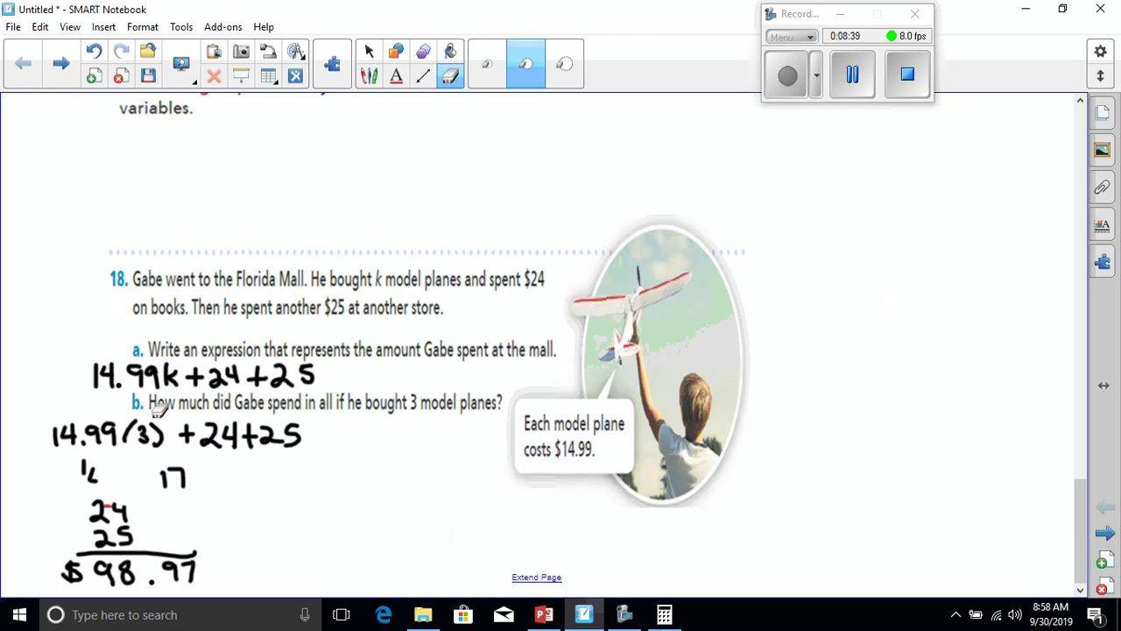
{"action": "left_click", "coordinate": [369, 76]}
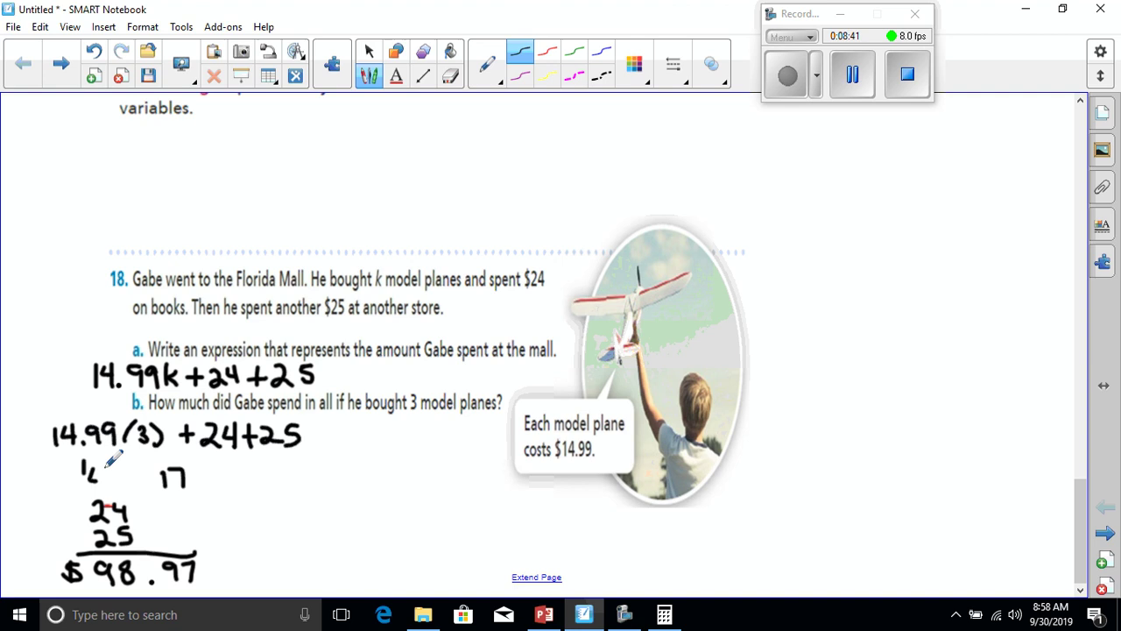
{"action": "mouse_move", "coordinate": [103, 471]}
{"action": "left_mouse_down"}
{"action": "mouse_move", "coordinate": [128, 455]}
{"action": "mouse_move", "coordinate": [129, 487]}
{"action": "mouse_move", "coordinate": [173, 459]}
{"action": "left_mouse_up"}
{"action": "left_click", "coordinate": [132, 480]}
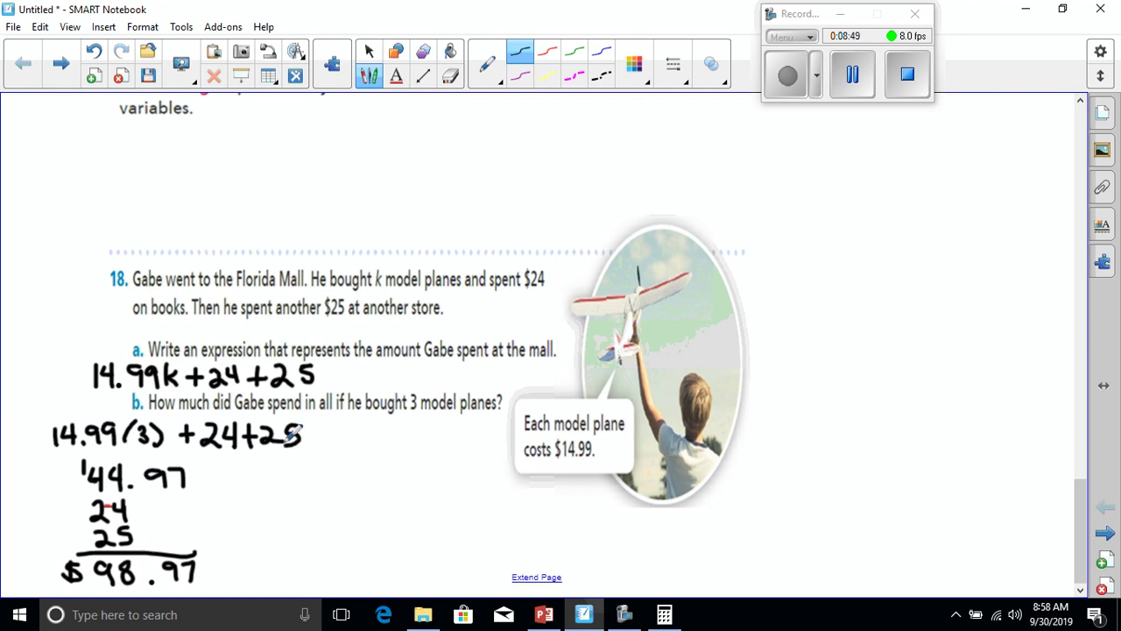
Step: Erase the 98 in the total and rewrite the total as $93.97
{"action": "left_click", "coordinate": [449, 77]}
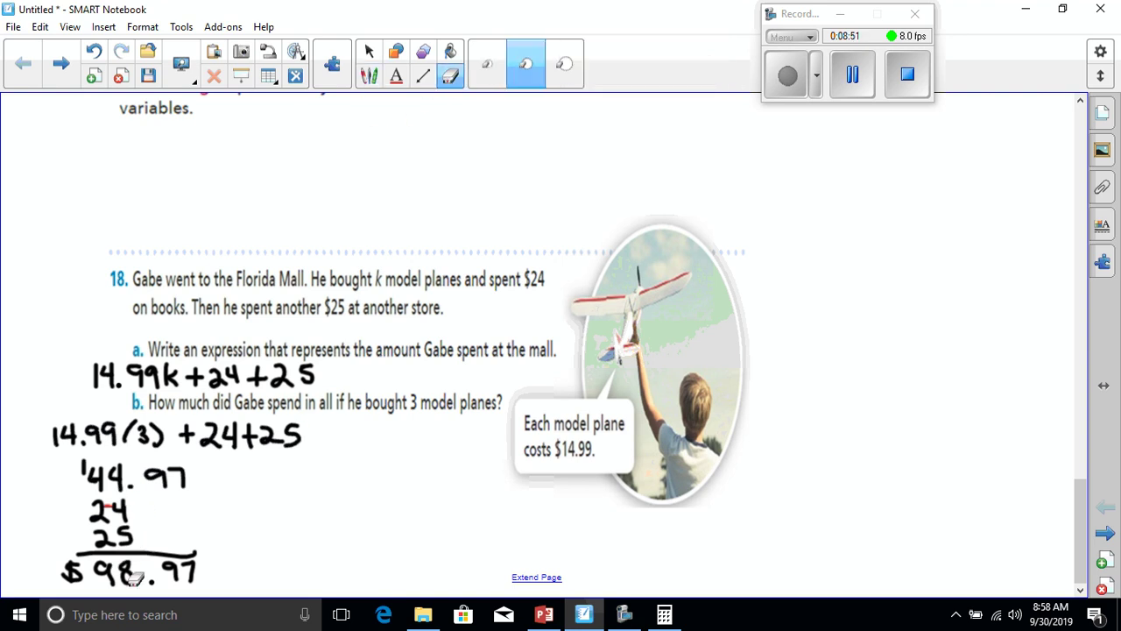
{"action": "left_click_drag", "start_coordinate": [132, 571], "coordinate": [156, 570]}
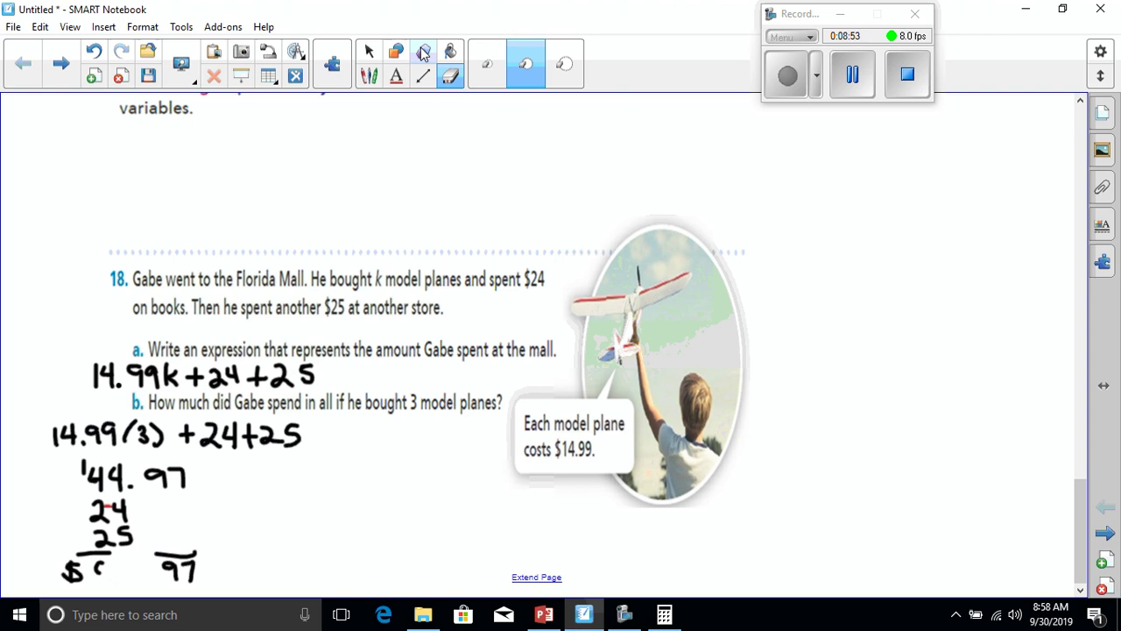
{"action": "left_click", "coordinate": [369, 76]}
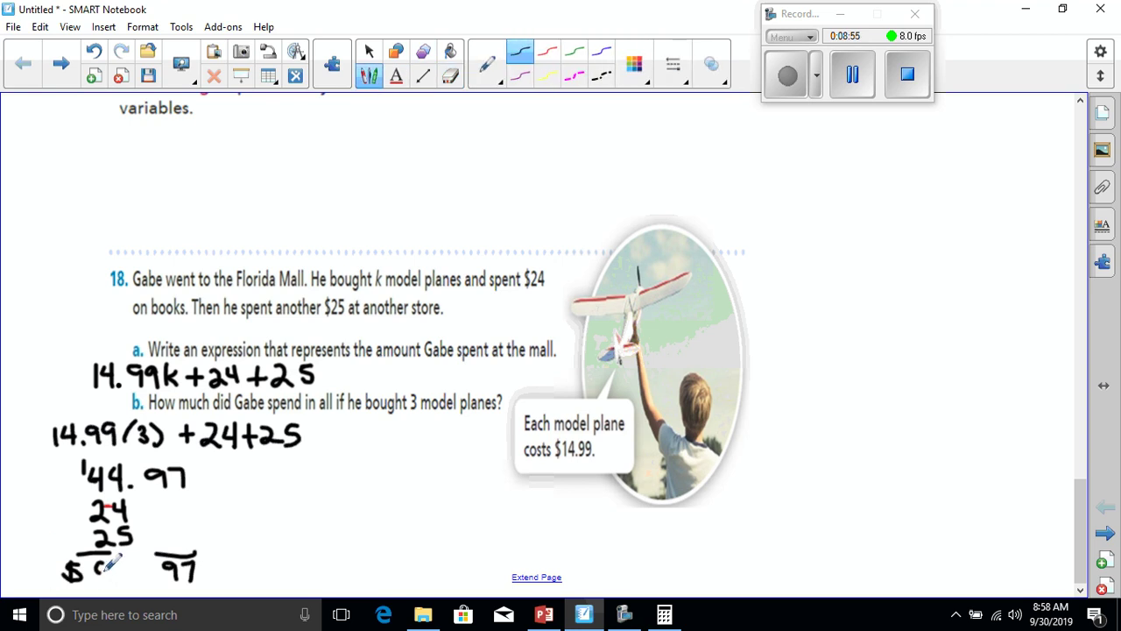
{"action": "mouse_move", "coordinate": [113, 552]}
{"action": "left_mouse_down"}
{"action": "mouse_move", "coordinate": [117, 567]}
{"action": "mouse_move", "coordinate": [143, 561]}
{"action": "mouse_move", "coordinate": [121, 582]}
{"action": "left_mouse_up"}
{"action": "left_click", "coordinate": [133, 577]}
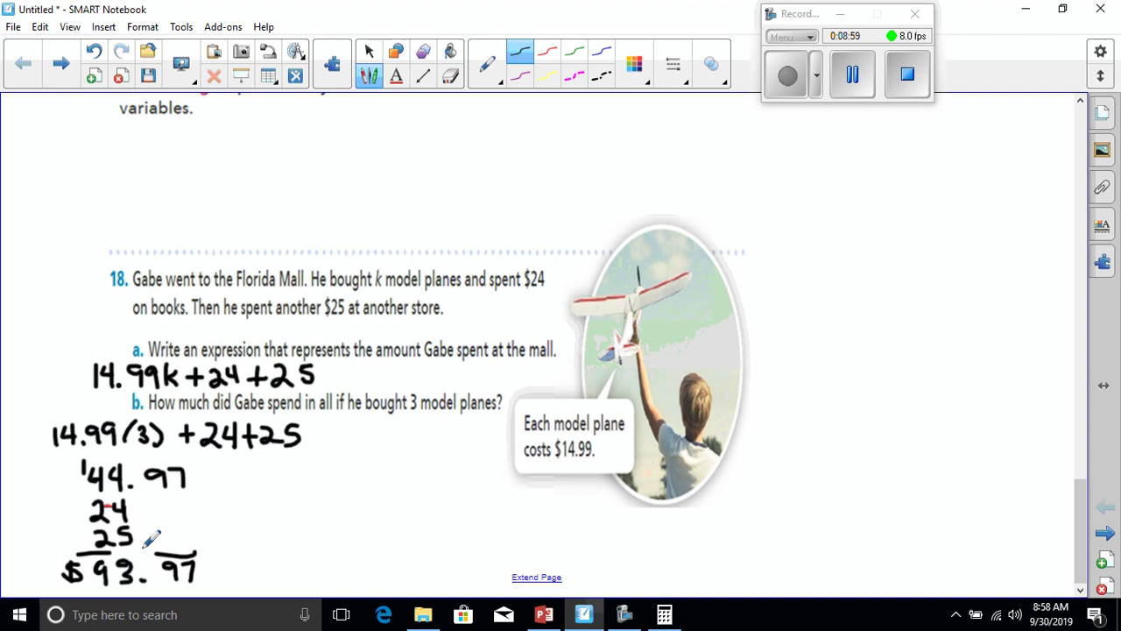
{"action": "left_click", "coordinate": [852, 75]}
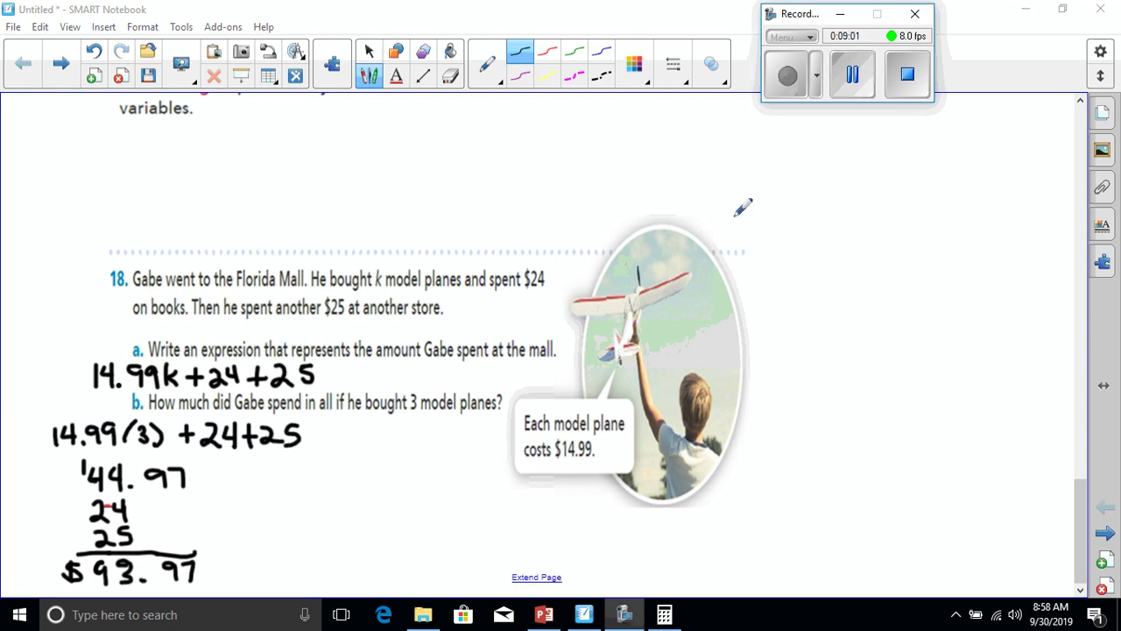